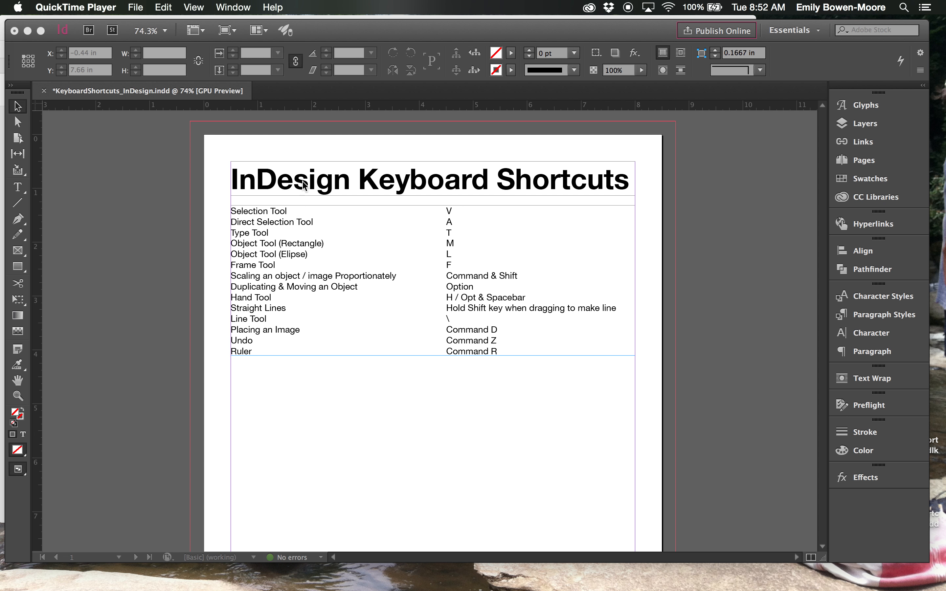
Step: Draw an empty text frame with the Type tool just below the shortcut list, starting at the left margin
left_click(21, 191)
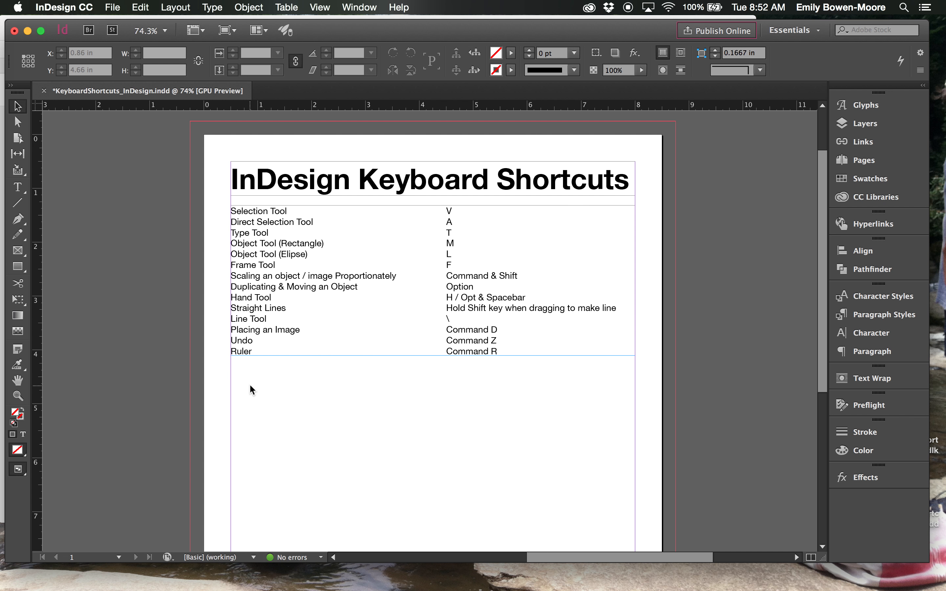
key("t")
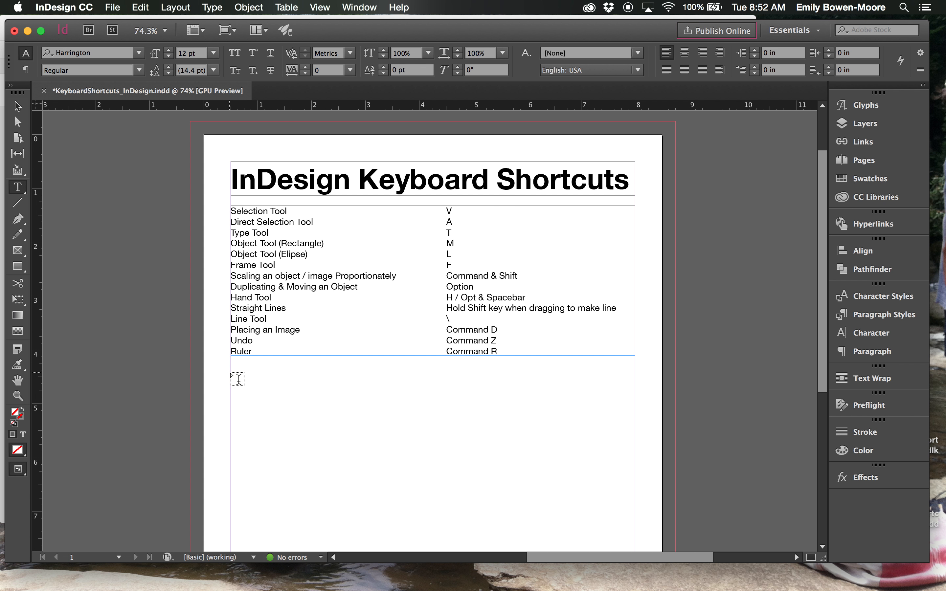
left_click_drag(232, 373, 361, 436)
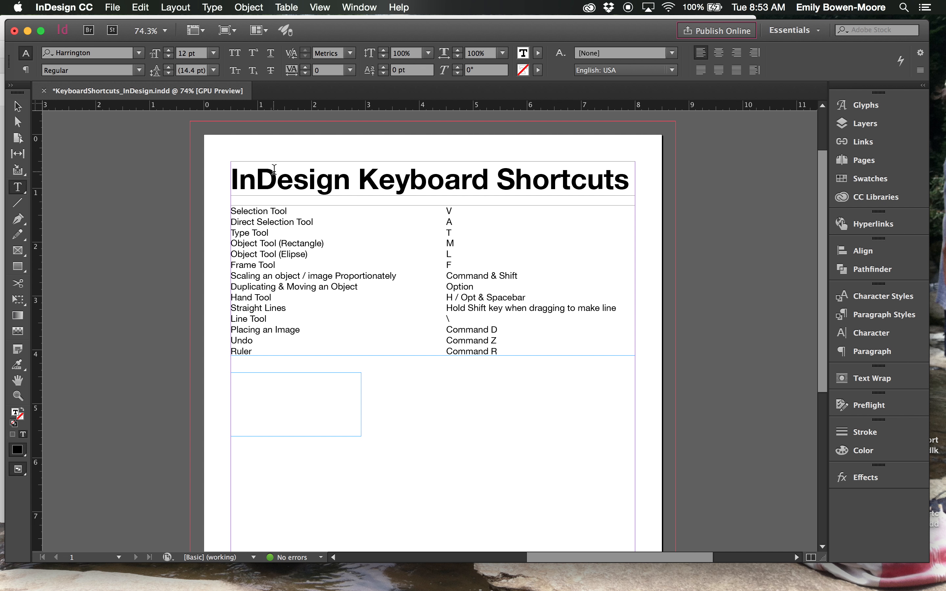
Step: Select the title frame and the shortcut list frame in turn with the Selection tool
left_click(172, 234)
key("v")
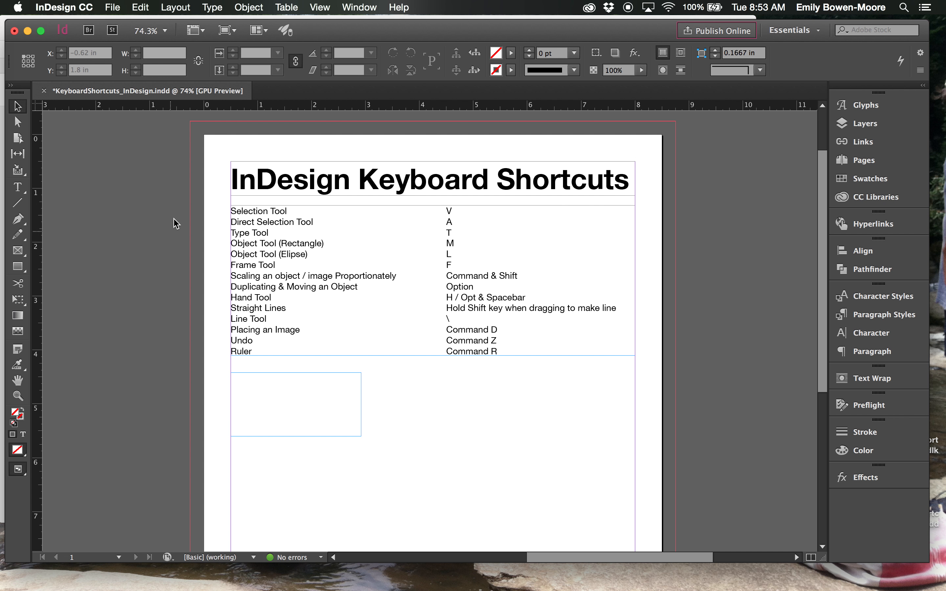
left_click(345, 177)
left_click(356, 282)
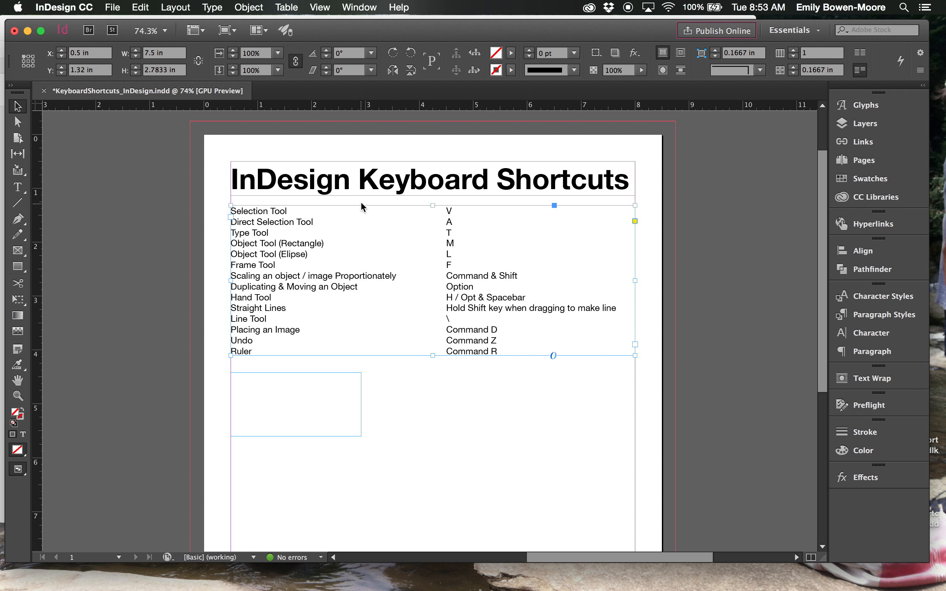
left_click(362, 185)
left_click(324, 258)
Step: Place the text cursor inside the shortcut list with the Type tool, deselect the text and return to the Selection tool
key("t")
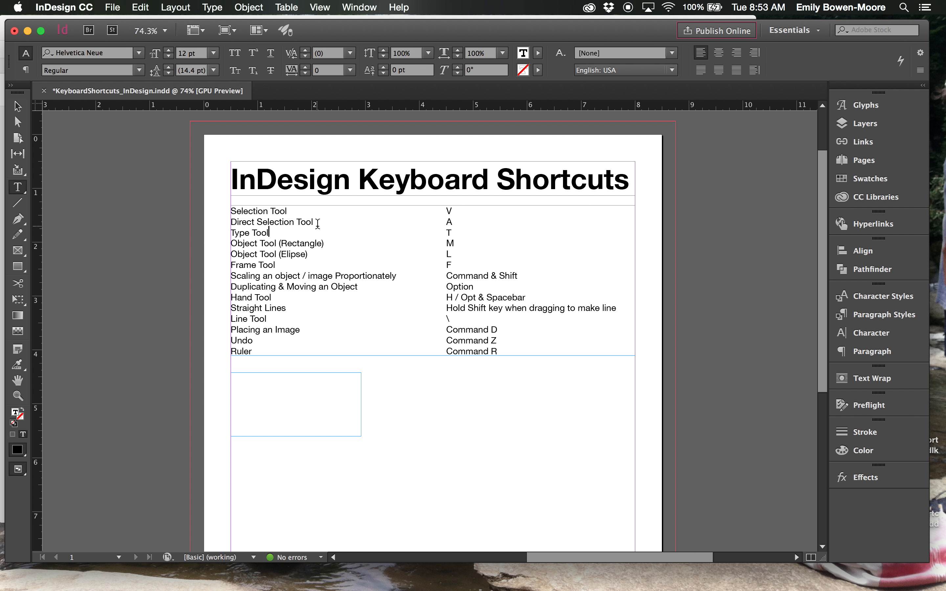
key("Down")
left_click(154, 232)
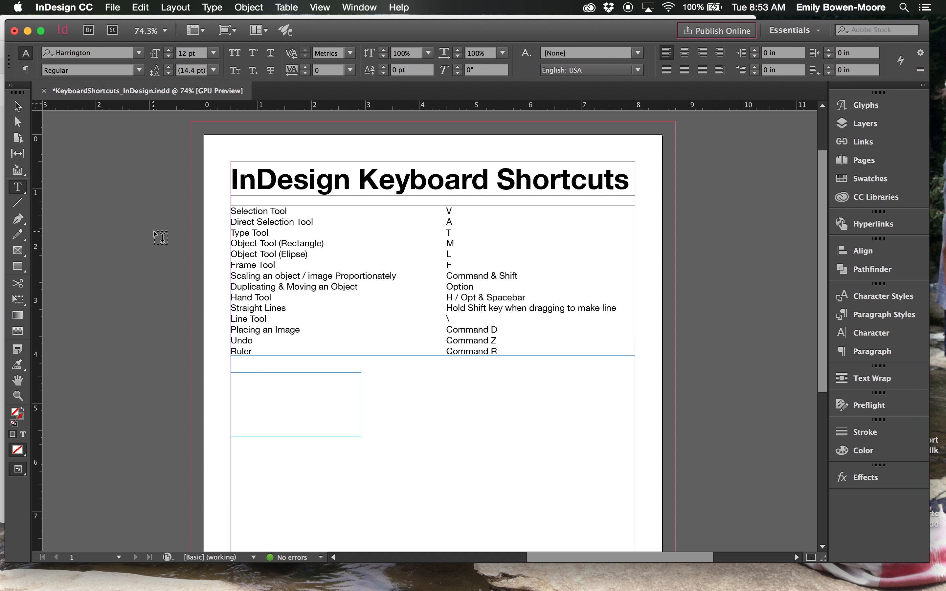
key("v")
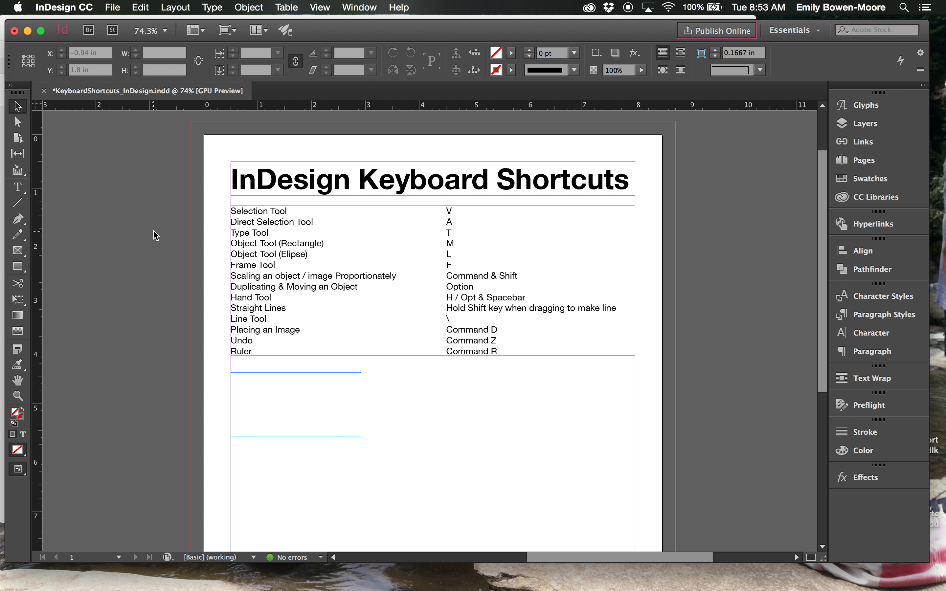
Step: Enter the title frame for text editing, highlight all of "InDesign Keyboard Shortcuts", and deselect it
left_click(259, 190)
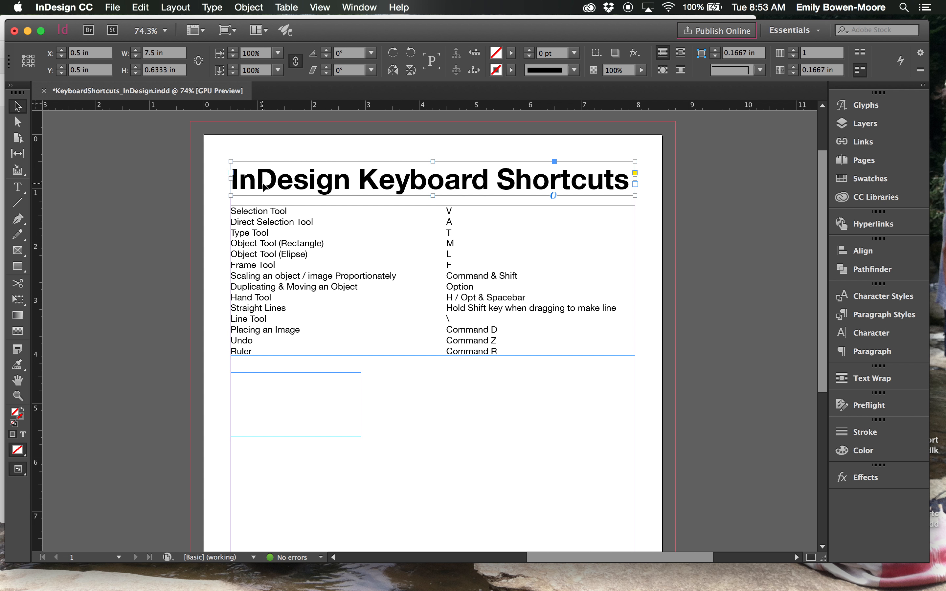
double_click(263, 180)
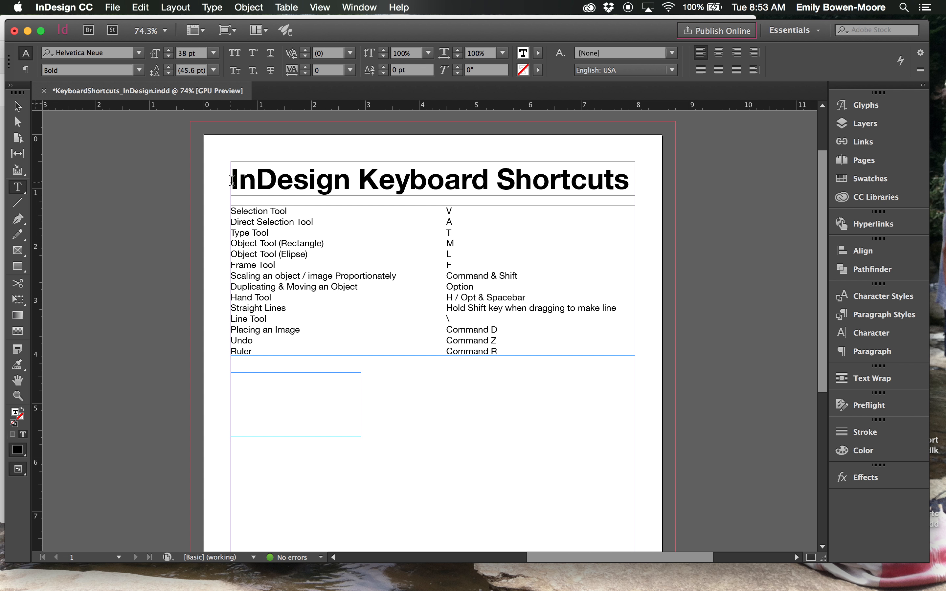
left_click_drag(232, 179, 474, 179)
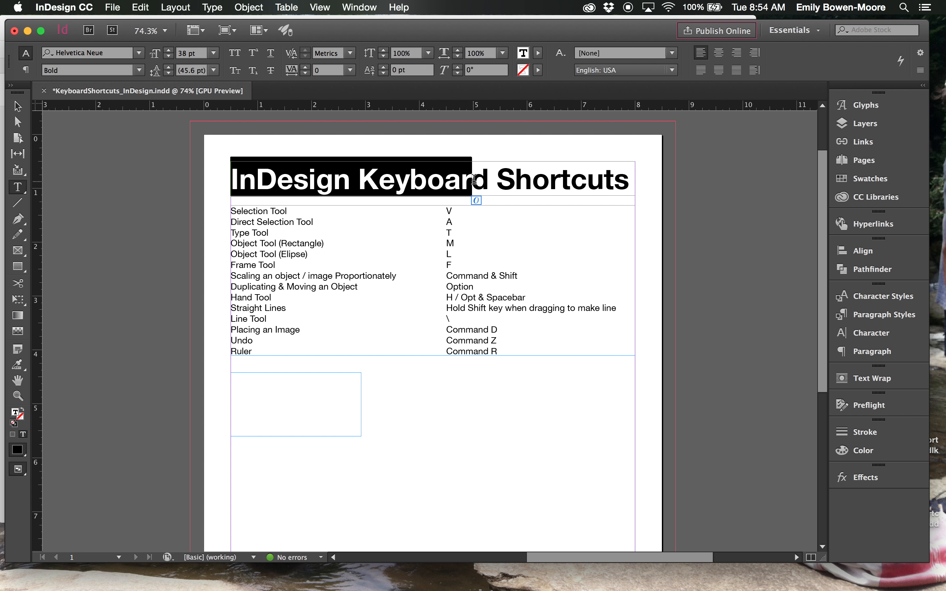
left_click(473, 180)
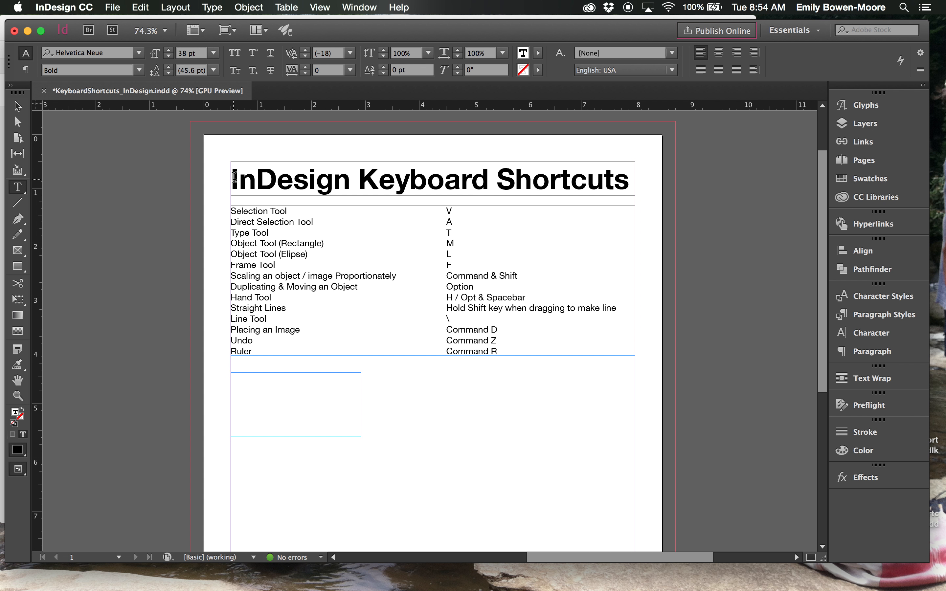
left_click_drag(233, 179, 635, 170)
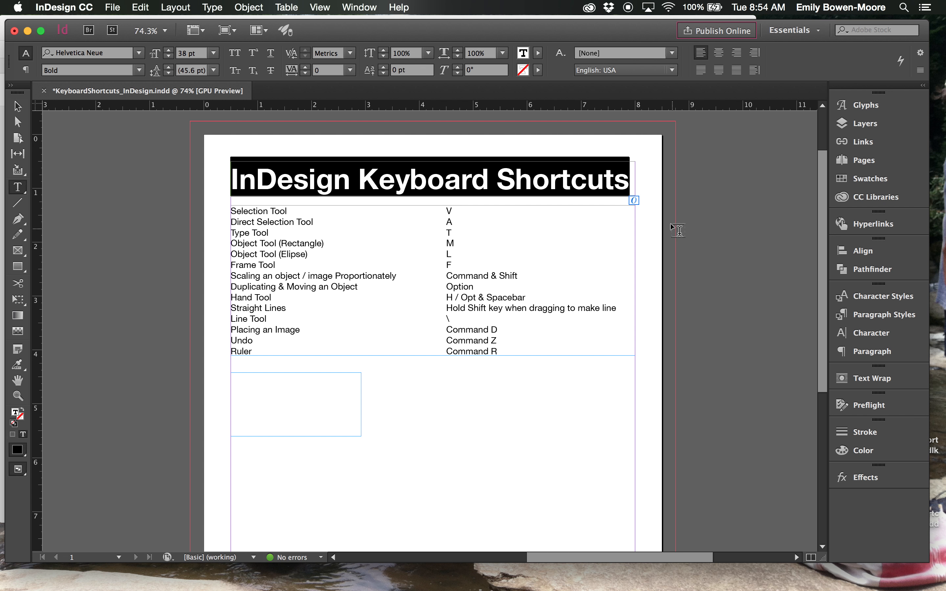
left_click(711, 198)
key("v")
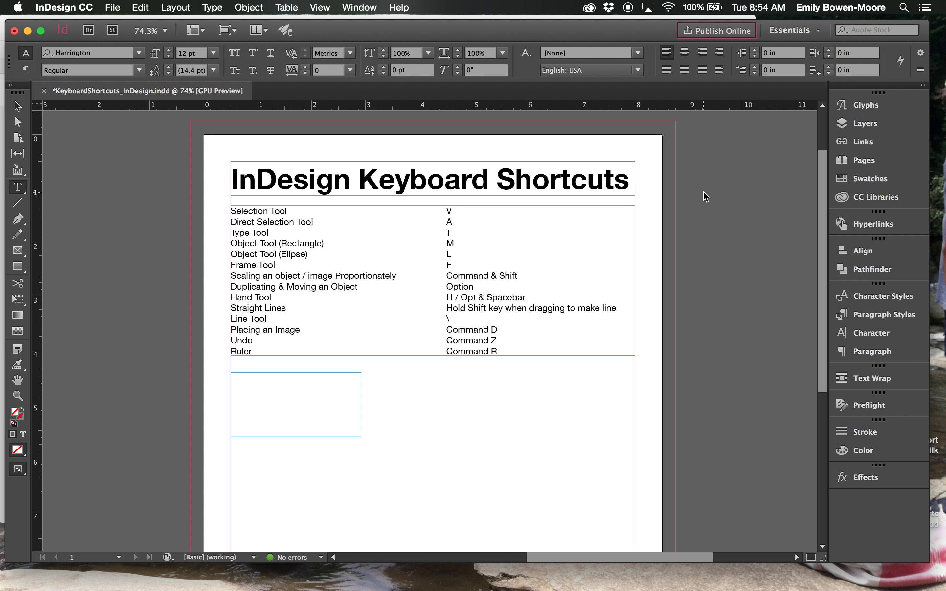
Step: Shrink the shortcut list frame to about 6.18 by 2.22 in and enlarge it again to about 7.5 by 3.06 in
left_click(604, 171)
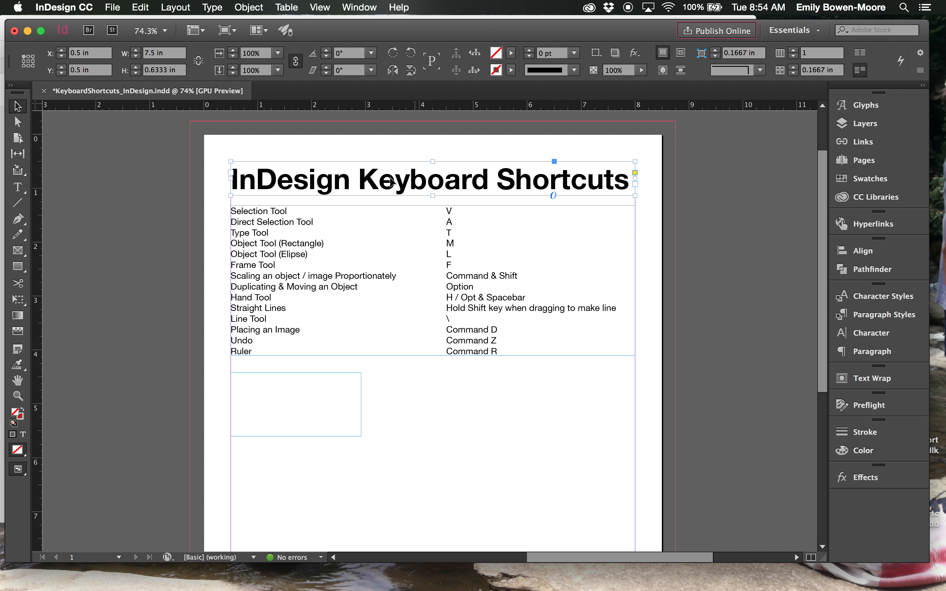
double_click(325, 243)
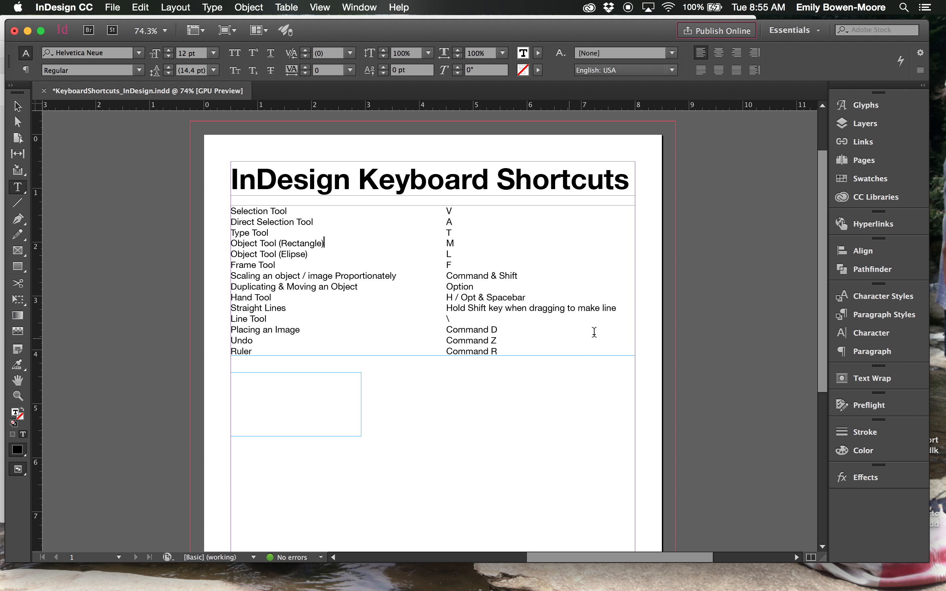
key("Escape")
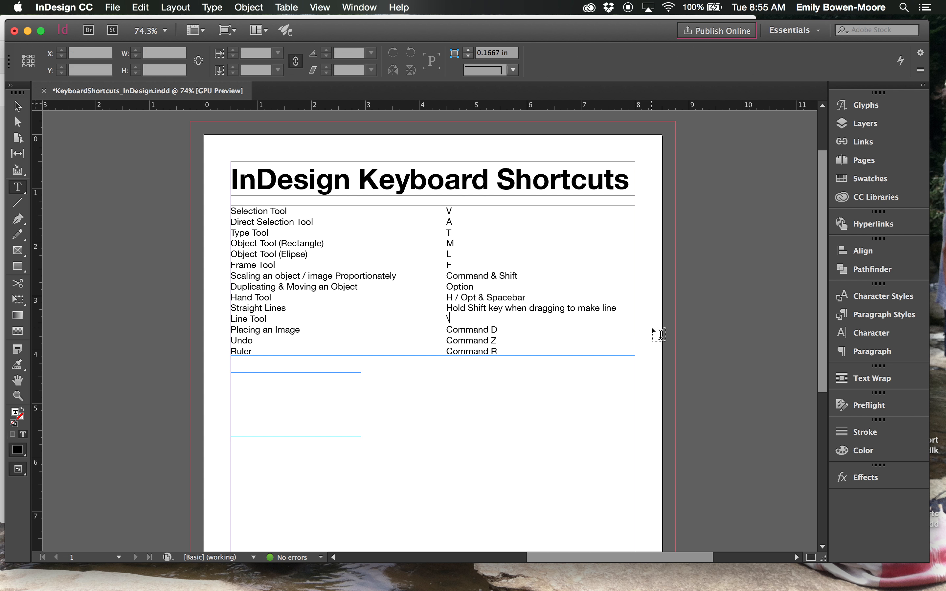
left_click(634, 355)
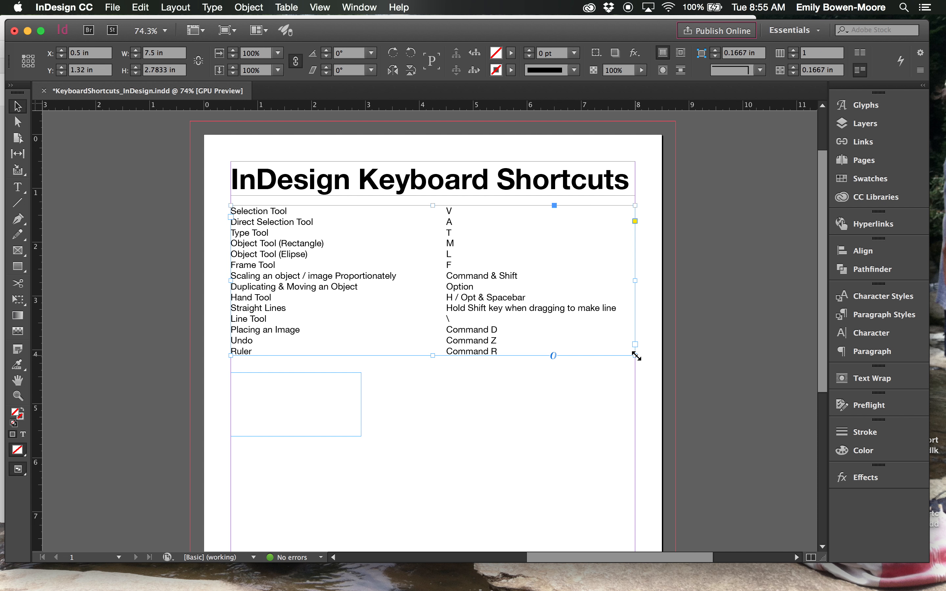
left_click_drag(634, 356, 565, 326)
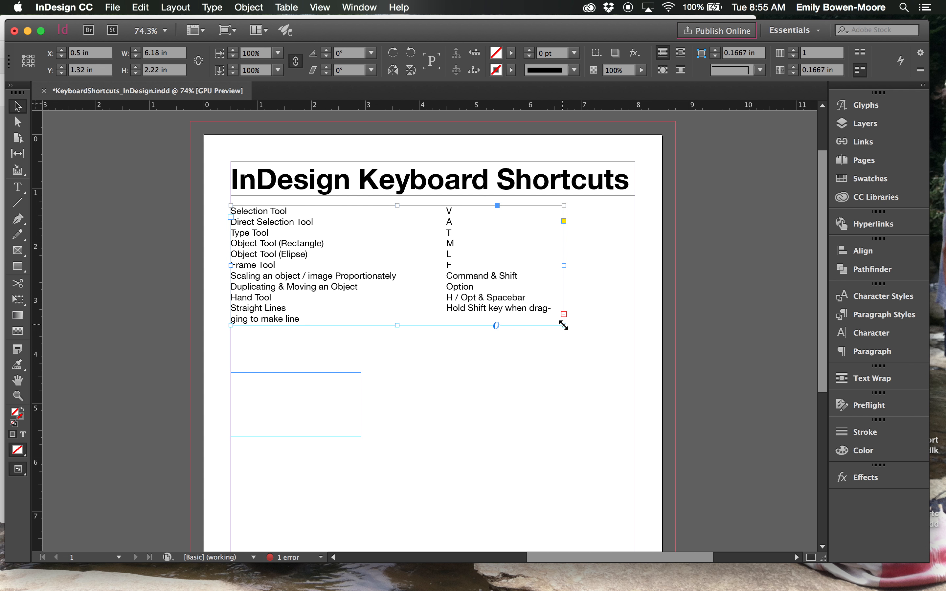
left_click_drag(564, 325, 636, 370)
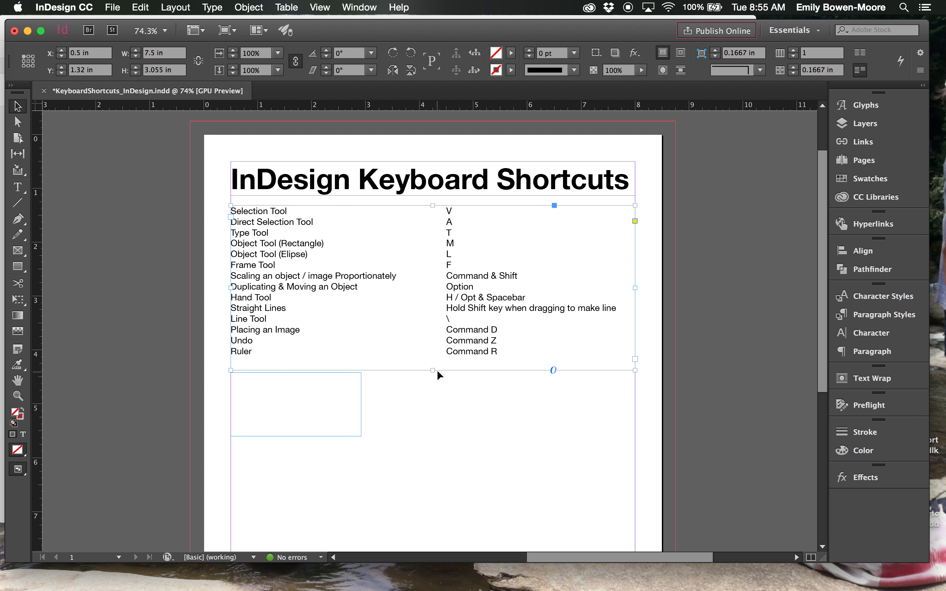
Step: Move the empty text frame onto the pasteboard left of the page and resize the shortcut list frame to about 2.78 in tall
left_click_drag(334, 403, 138, 384)
left_click(397, 360)
left_click_drag(433, 370, 432, 427)
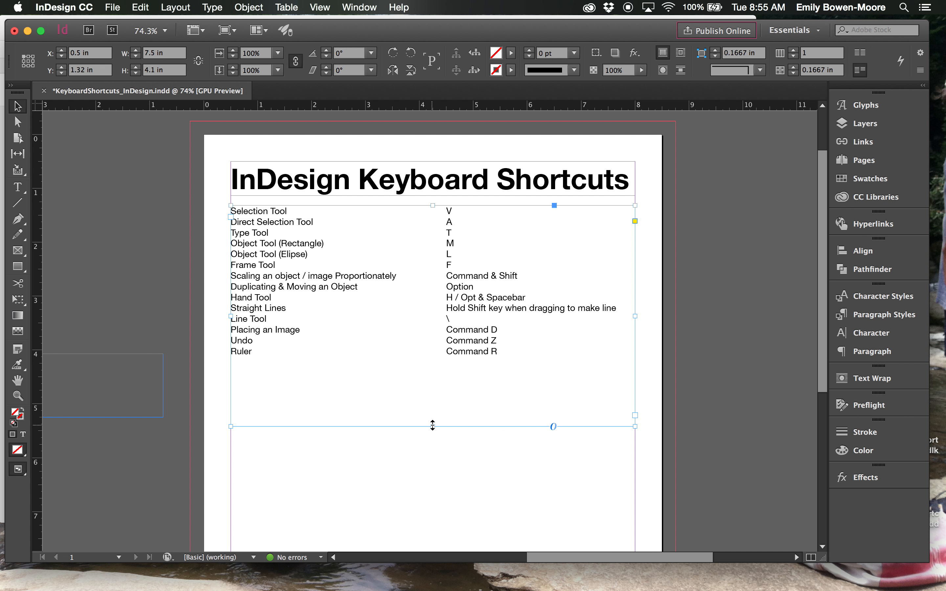
left_click_drag(433, 425, 432, 356)
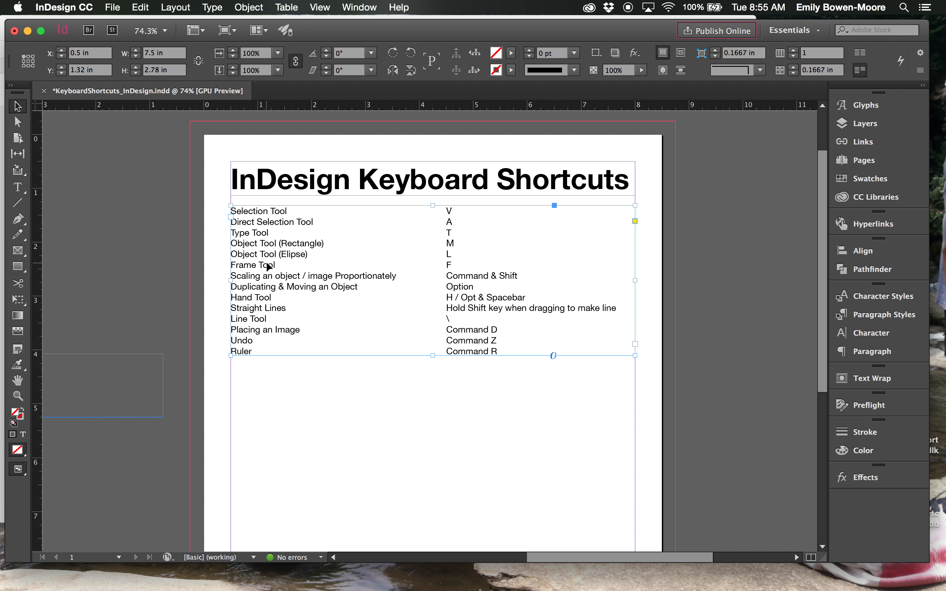
Step: Choose the Type on a Path tool and switch to the Pencil tool for freehand drawing
left_click(19, 189)
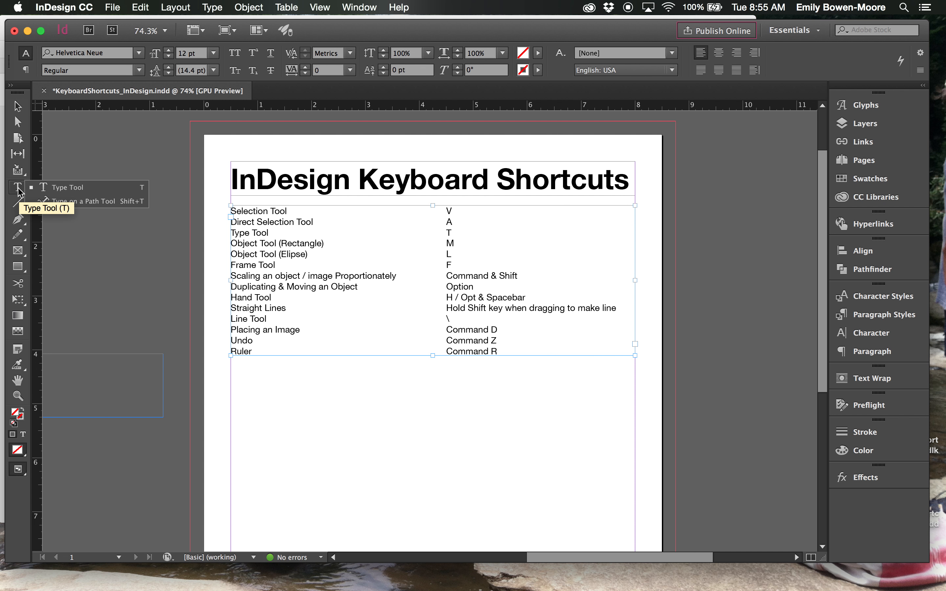
left_click(61, 202)
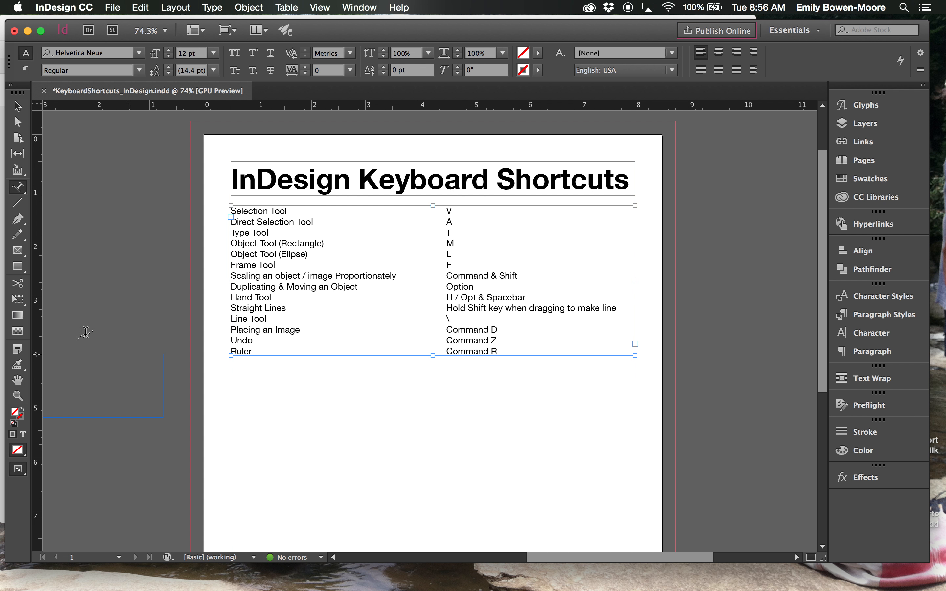
left_click(20, 236)
left_click(21, 236)
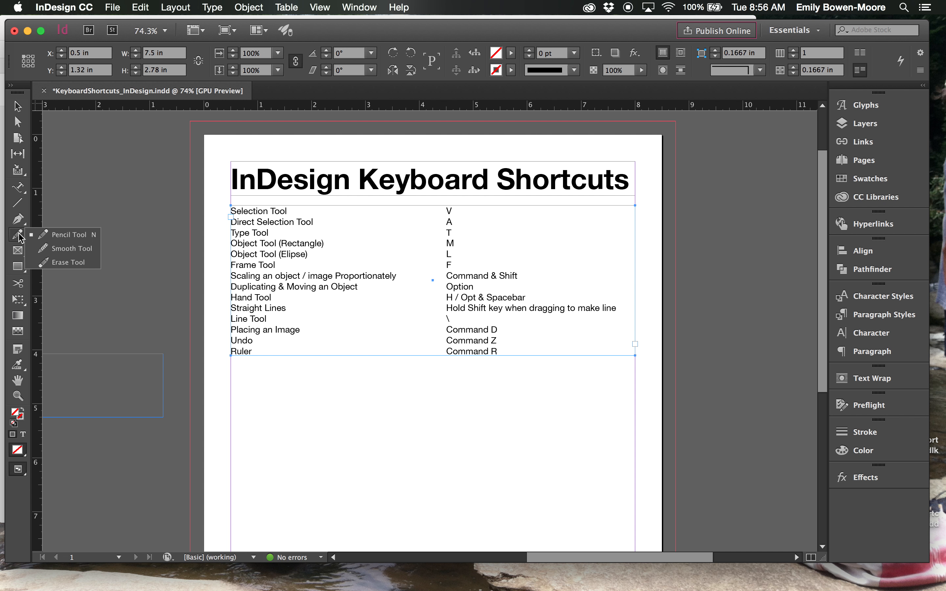
left_click(66, 235)
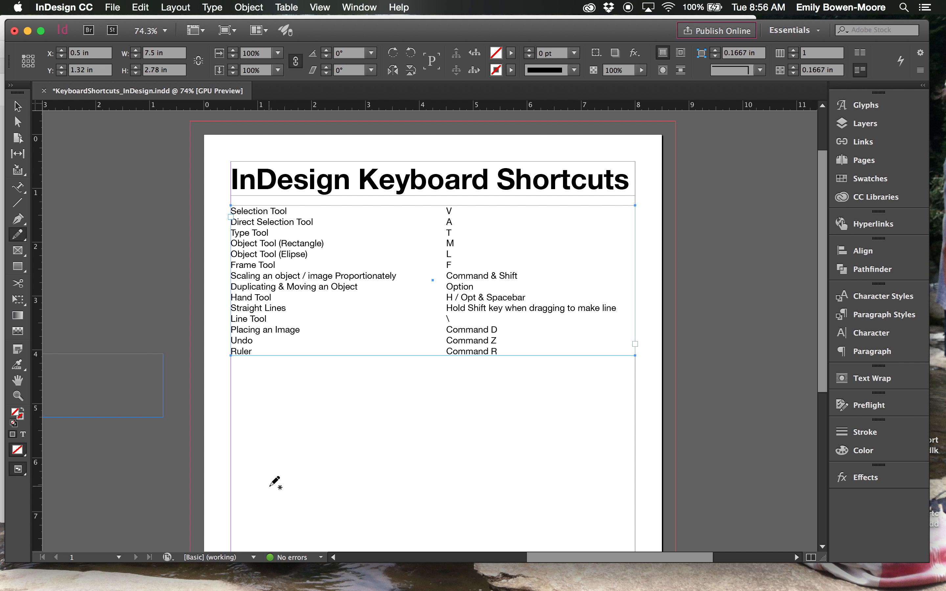
mouse_move(241, 460)
left_mouse_down()
mouse_move(307, 430)
mouse_move(421, 420)
mouse_move(486, 428)
left_mouse_up()
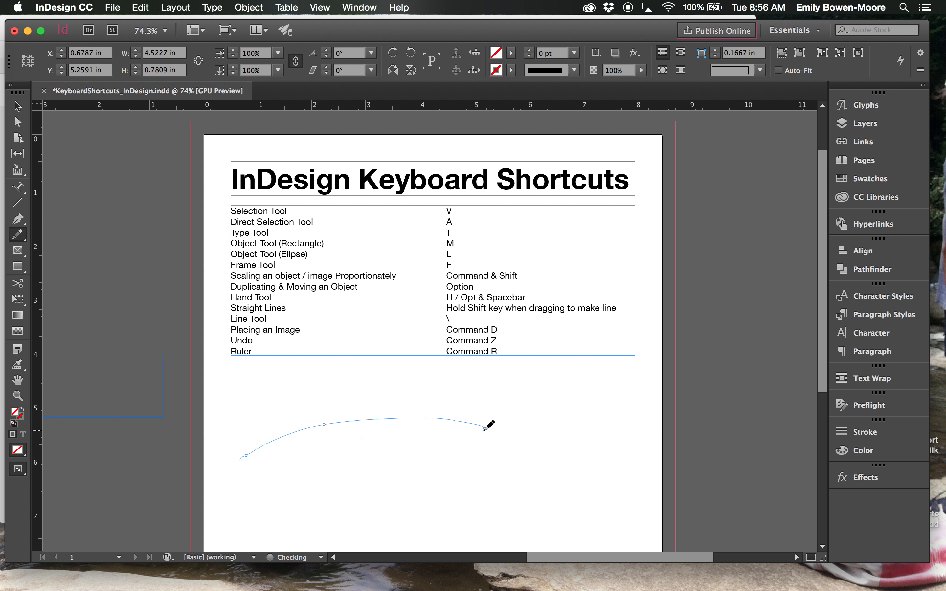
key("super+z")
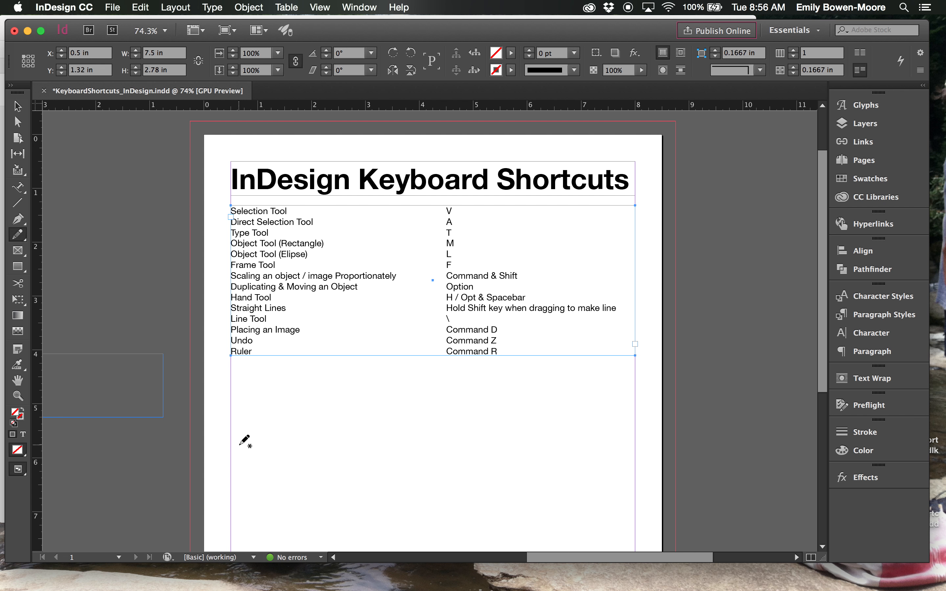
mouse_move(235, 448)
left_mouse_down()
mouse_move(310, 406)
mouse_move(402, 393)
mouse_move(539, 432)
left_mouse_up()
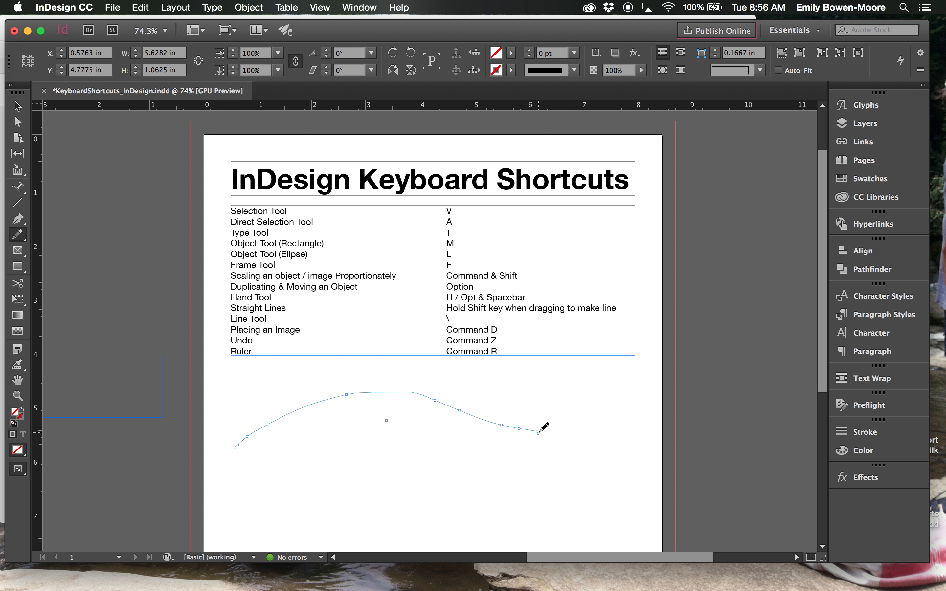
key("super+z")
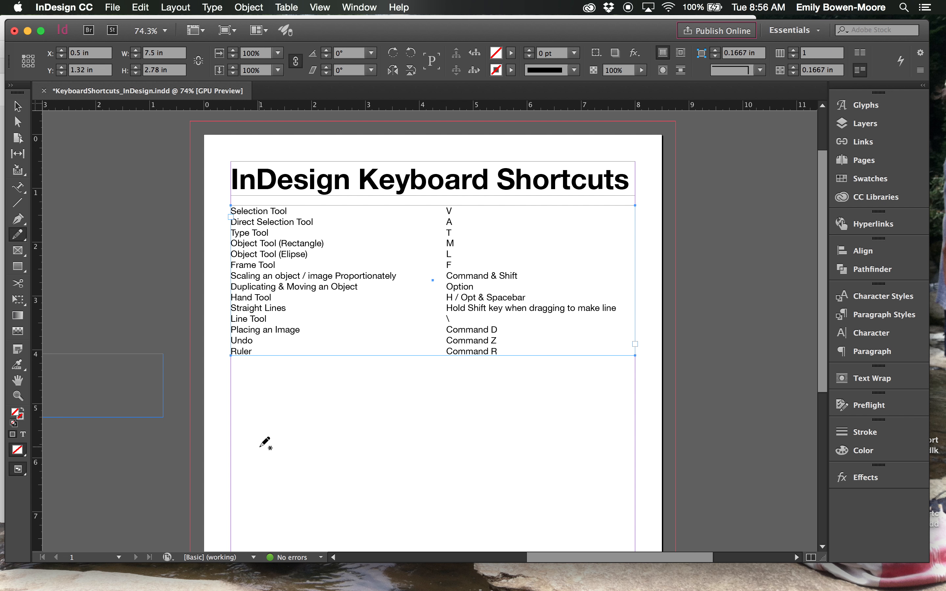
Step: Draw a wavy freehand path about 7.04 in wide and 0.88 in tall below the shortcut list and give it a Black stroke
mouse_move(239, 456)
left_mouse_down()
mouse_move(330, 420)
mouse_move(552, 449)
mouse_move(594, 442)
mouse_move(620, 409)
left_mouse_up()
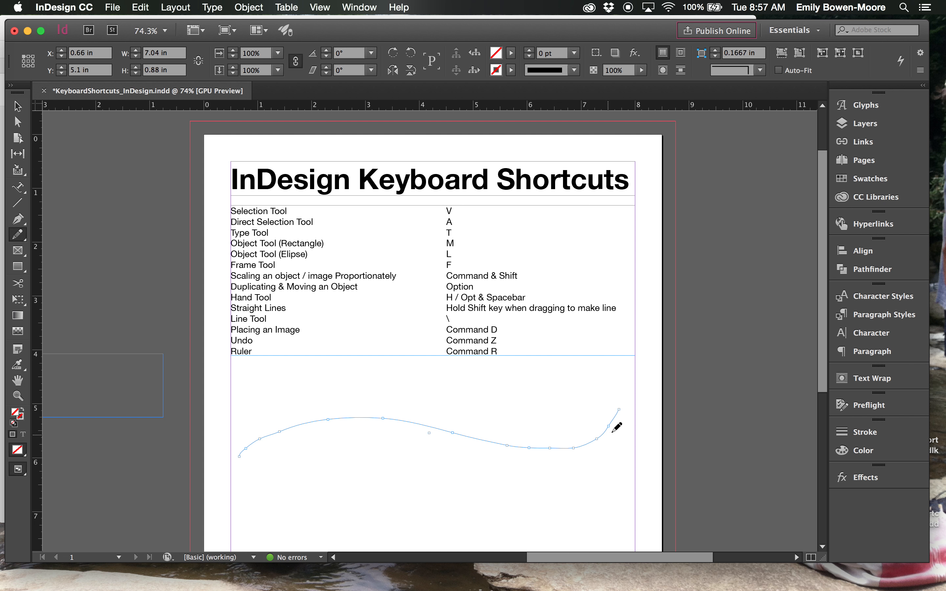
left_click(511, 70)
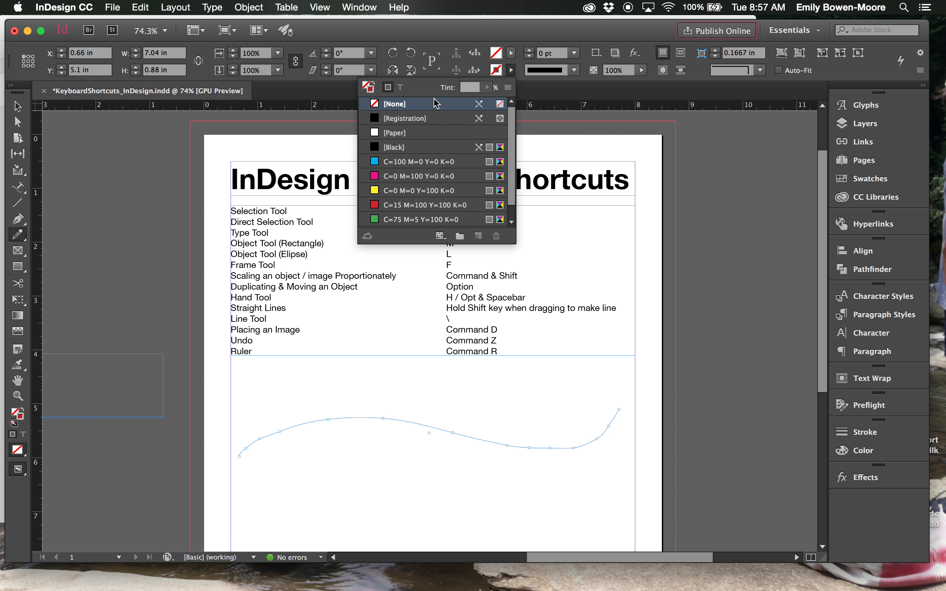
left_click(401, 151)
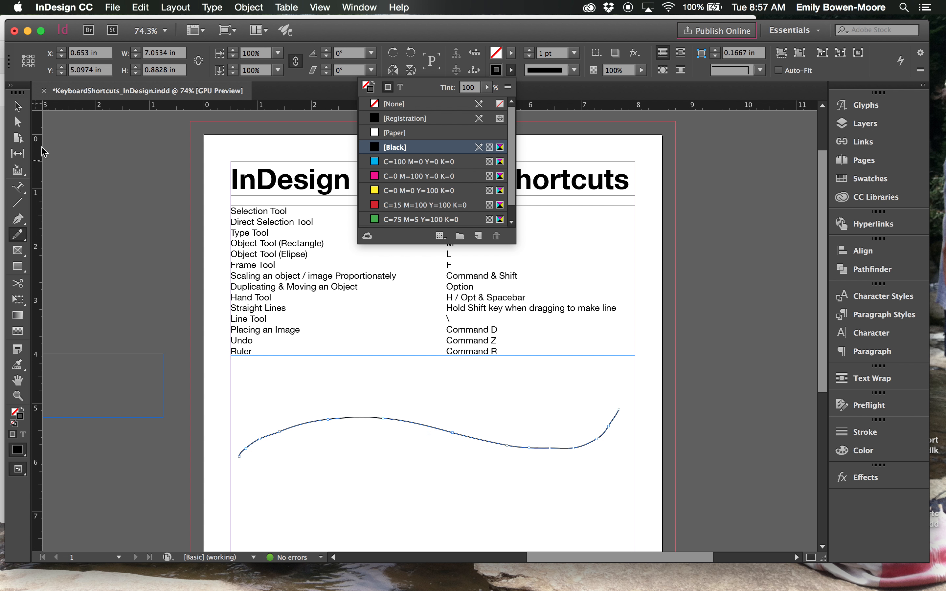
Step: Choose the Type on a Path tool for the freehand path and switch from Preview back to the normal view
left_click(22, 190)
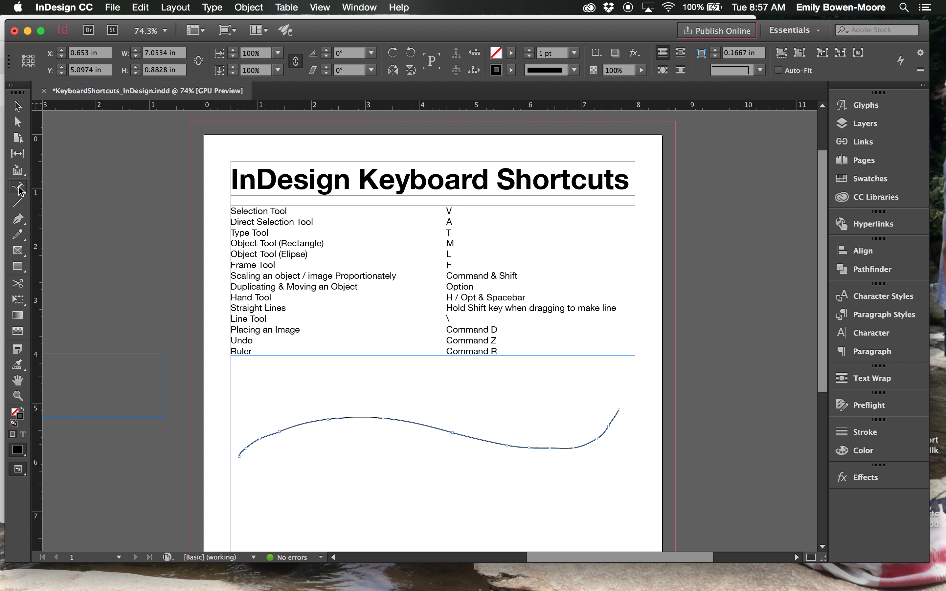
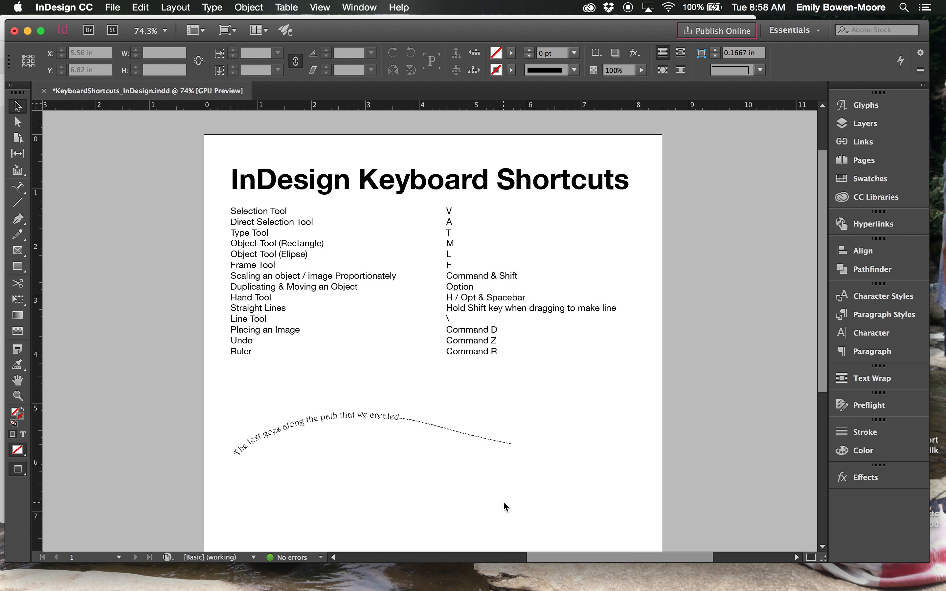
key("w")
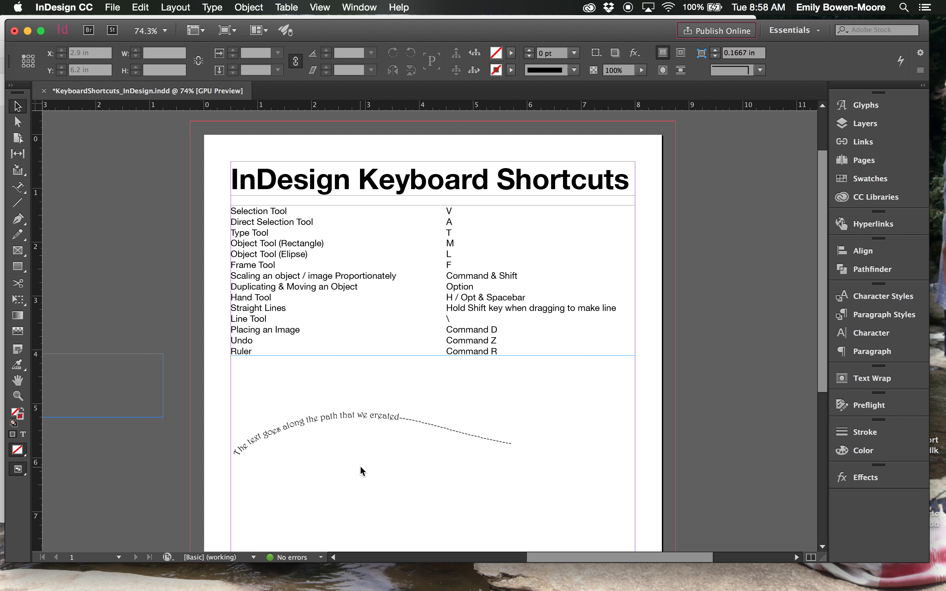
Step: Draw a circle about 2.4 in across below the wavy path text and give it a Black stroke
scroll(360, 467, "down", 10)
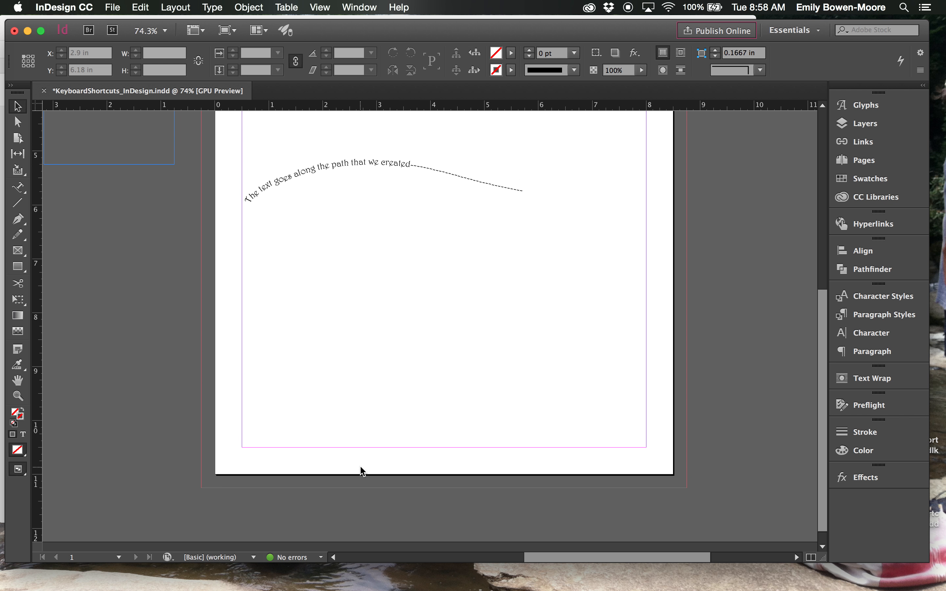
left_click(25, 271)
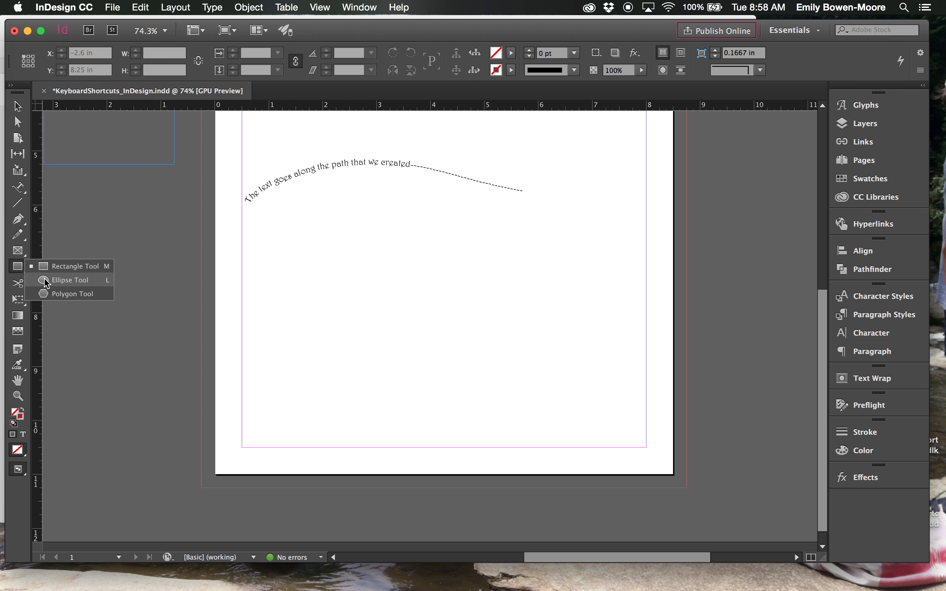
left_click(46, 281)
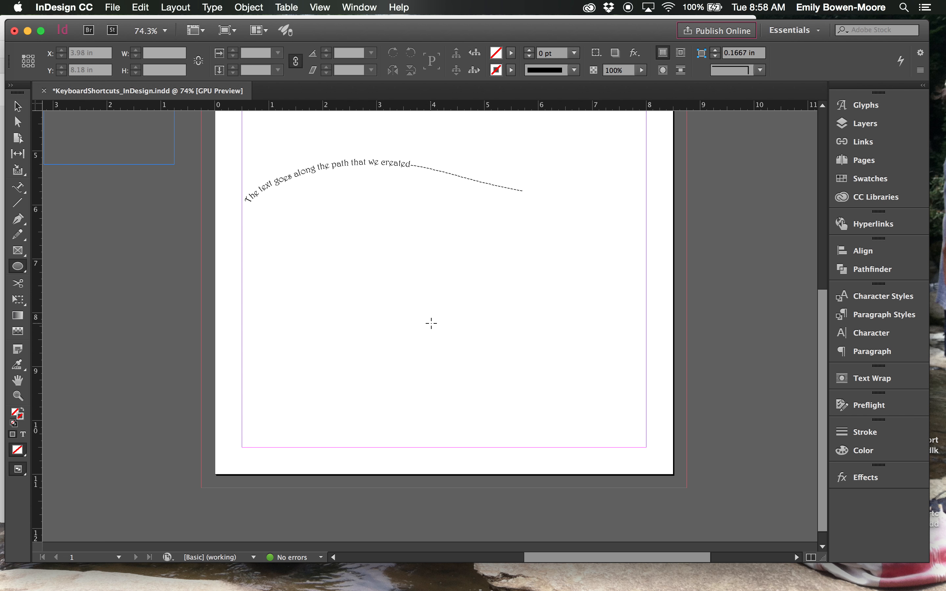
left_click_drag(439, 316, 505, 391)
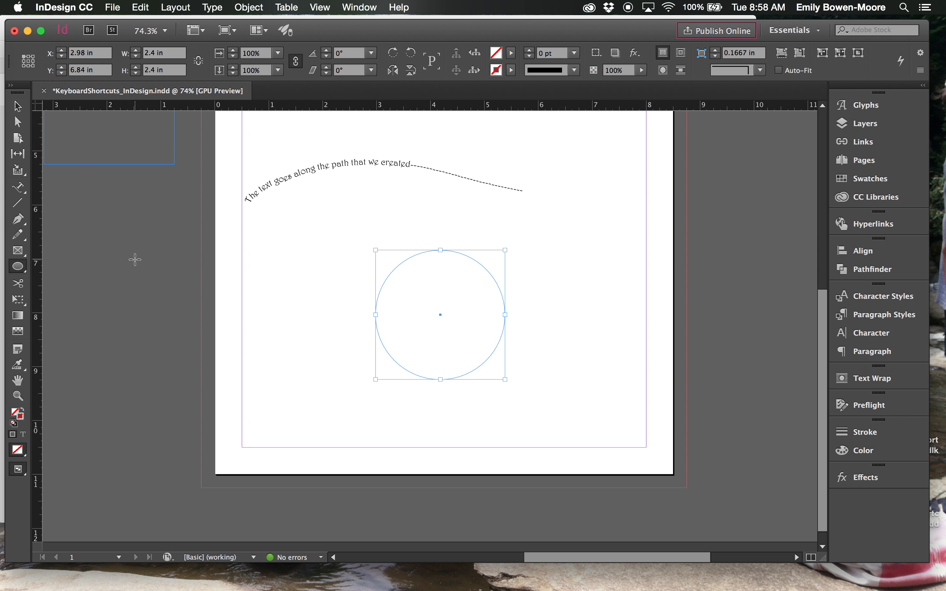
left_click(512, 70)
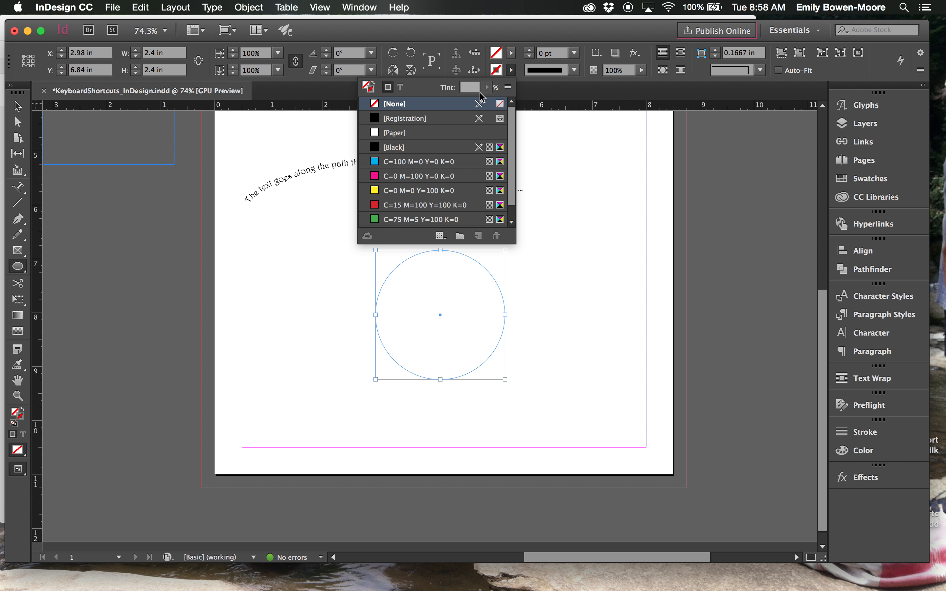
left_click(426, 152)
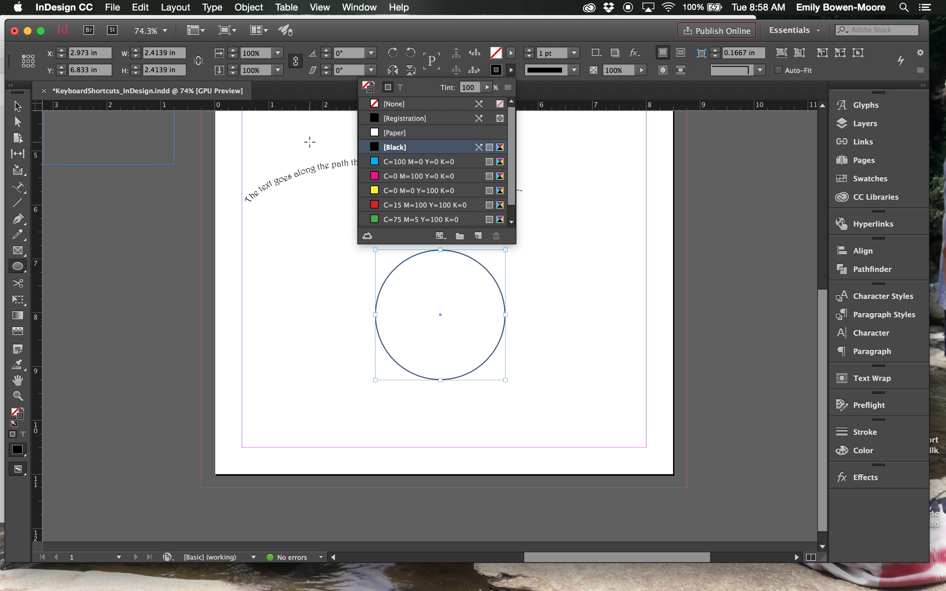
left_click(173, 269)
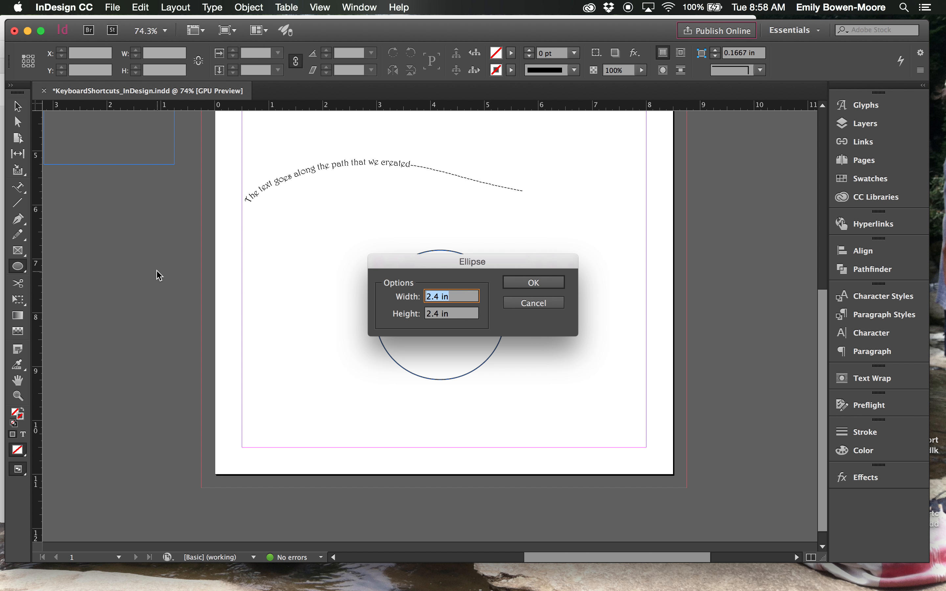
left_click(516, 307)
Step: Use Type on a Path to run filler letters clockwise around the circle, from its left side to near its bottom
left_click(20, 189)
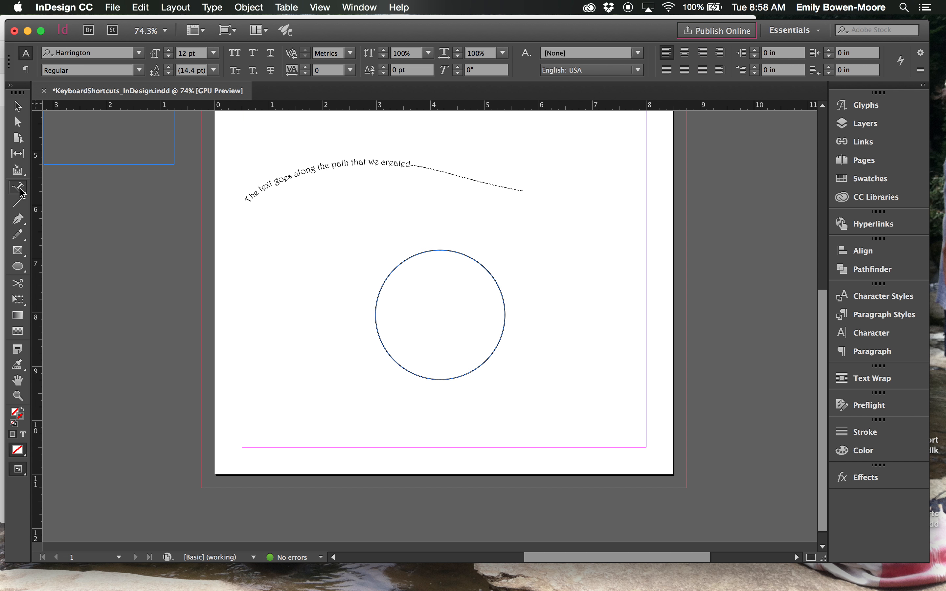
left_click(376, 325)
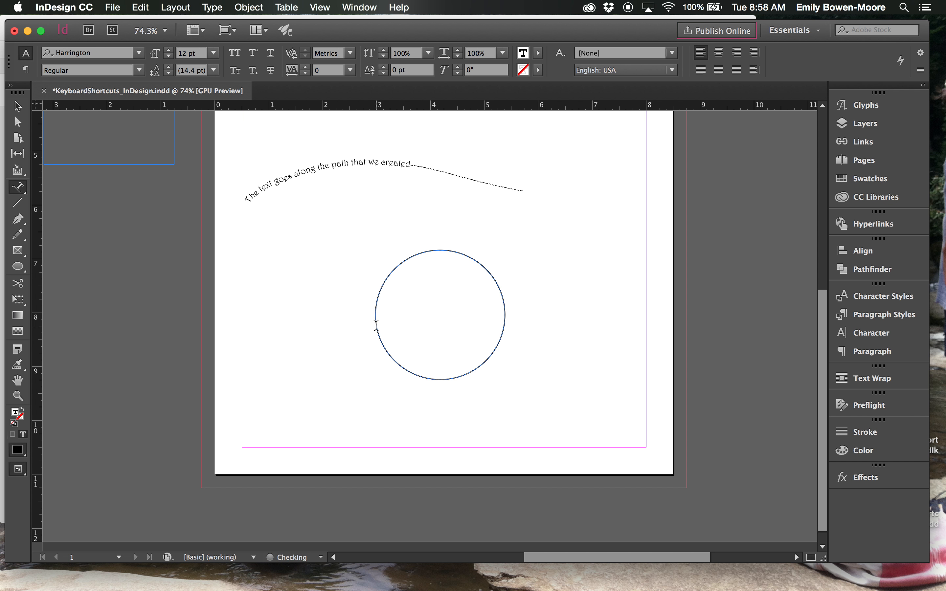
type("kajsdfkajhsdf;kajhsdf;has;dfb")
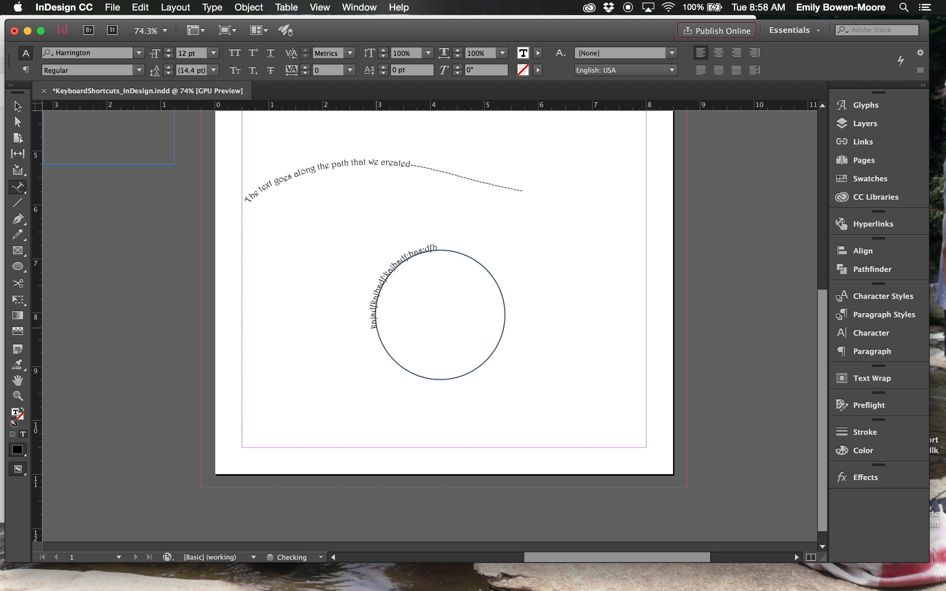
type("a;sdbf;lasbdf;labsdf;lbsfl;bsa;lfb;aslbdf;lasbf;labs")
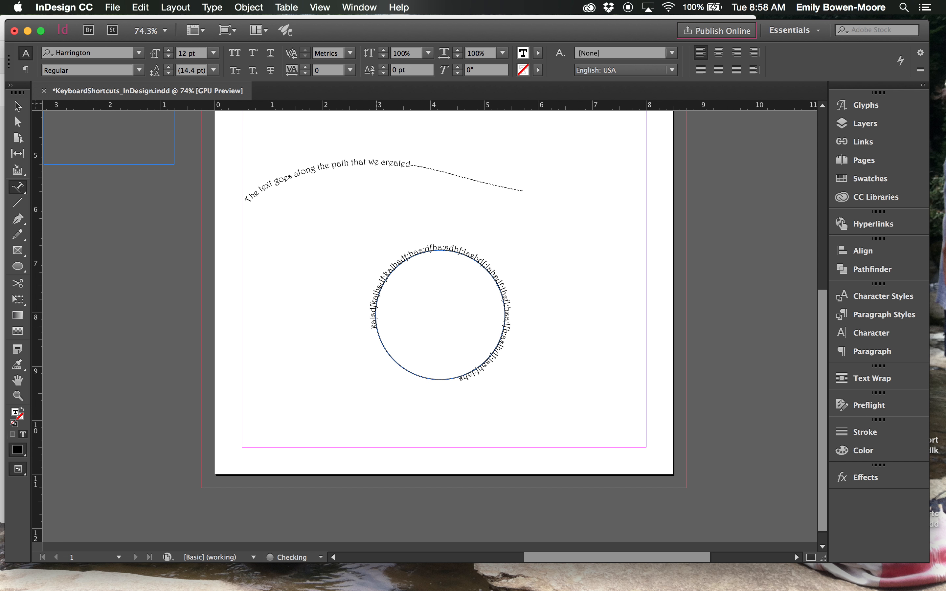
type("l;fkbas;lfbla;kshbfl")
key("BackSpace")
key("BackSpace")
key("BackSpace")
key("BackSpace")
key("BackSpace")
key("BackSpace")
key("BackSpace")
key("BackSpace")
key("BackSpace")
key("BackSpace")
key("BackSpace")
key("BackSpace")
key("BackSpace")
key("BackSpace")
key("BackSpace")
key("BackSpace")
key("BackSpace")
Step: Select the circle and examine the start and end brackets of its path text up close
left_click(16, 107)
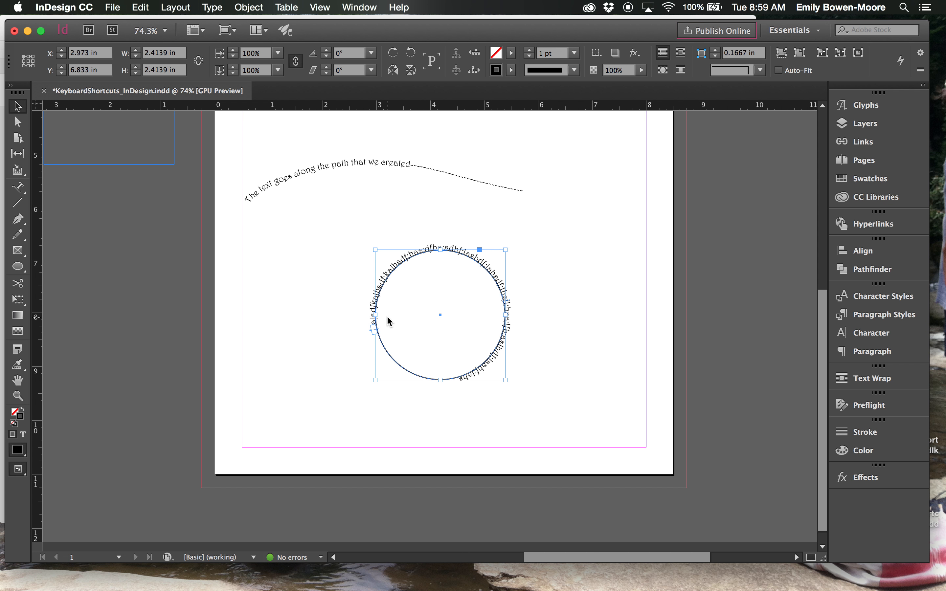
scroll(377, 323, "up", 5)
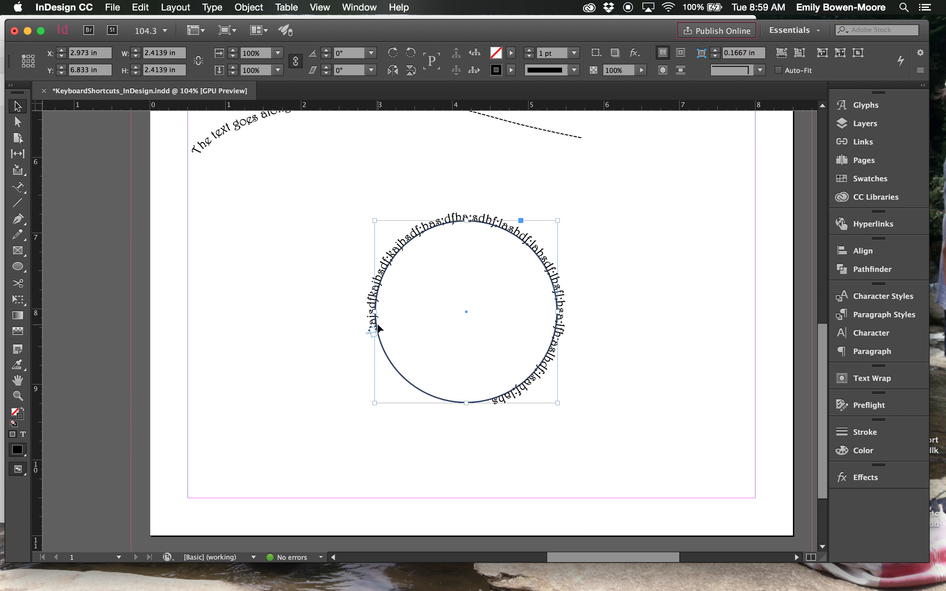
scroll(378, 328, "up", 1)
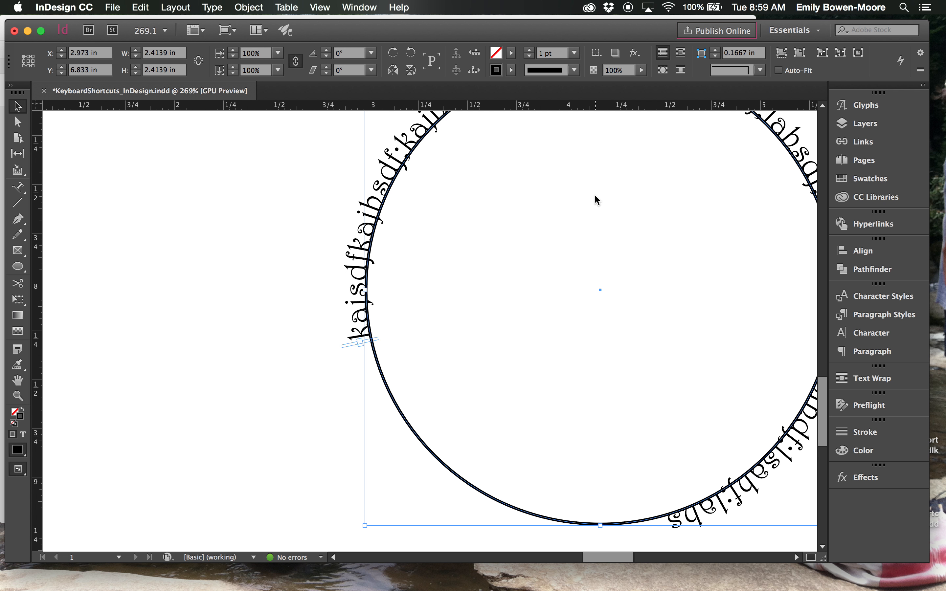
scroll(595, 201, "down", 5)
scroll(595, 200, "up", 5)
scroll(595, 200, "right", 3)
scroll(595, 201, "down", 3)
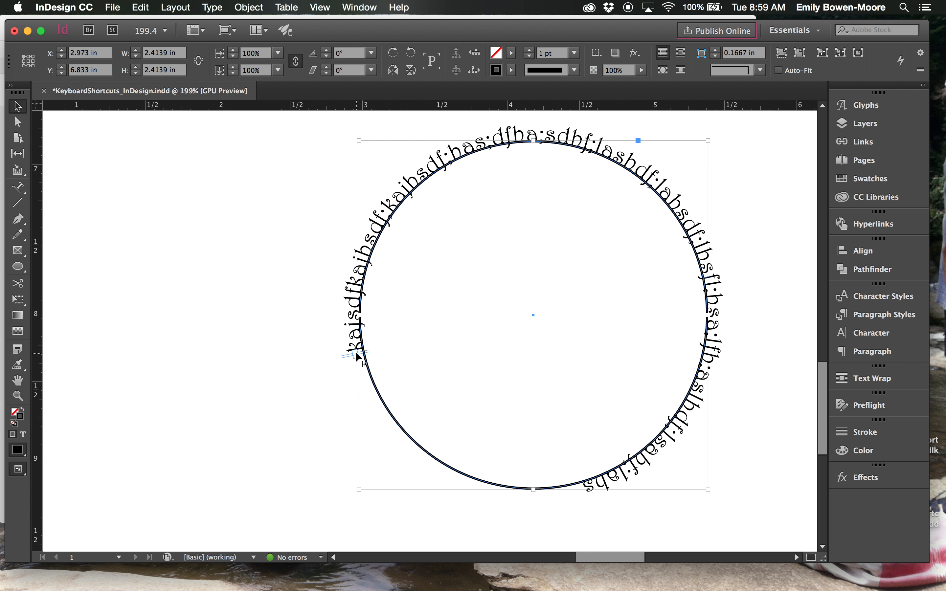
double_click(355, 332)
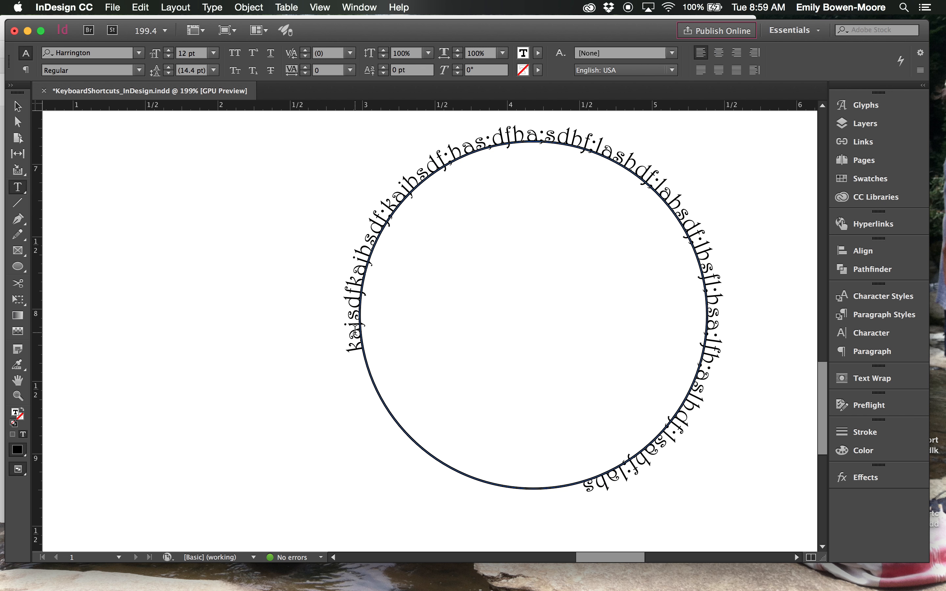
key("BackSpace")
key("BackSpace")
key("BackSpace")
key("BackSpace")
key("BackSpace")
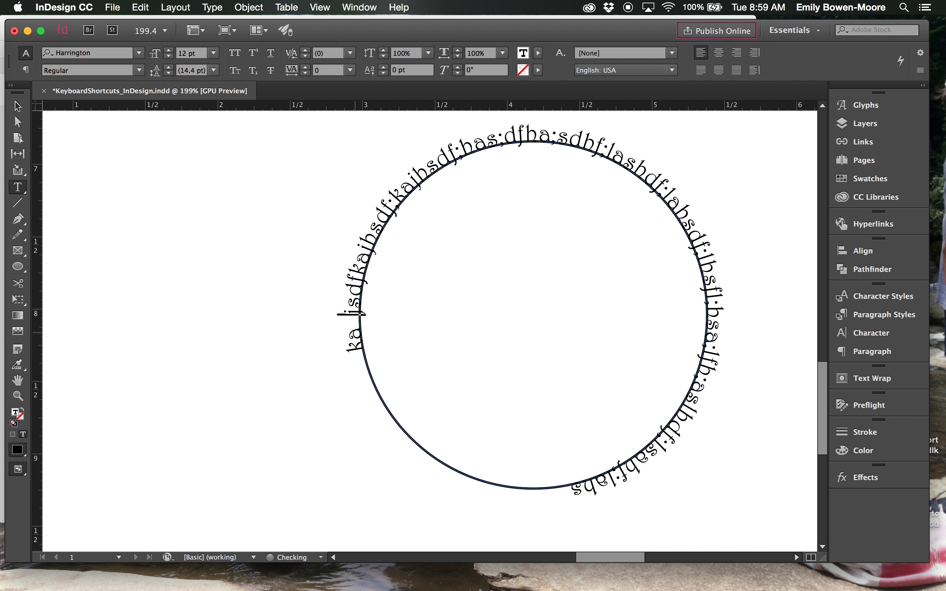
left_click(198, 266)
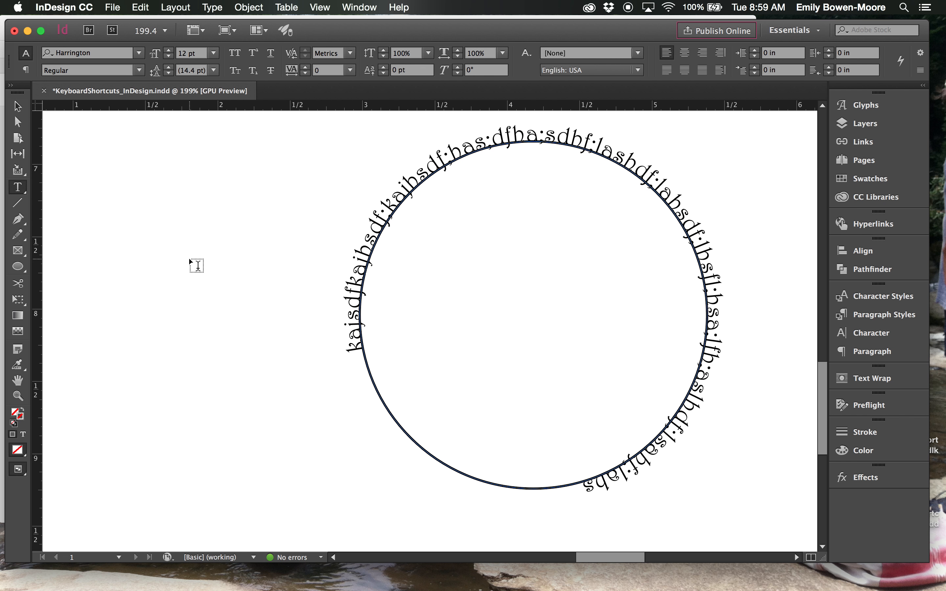
Step: Select the circle and slide the start bracket of its text clockwise over the top to the circle's upper right side
left_click(17, 107)
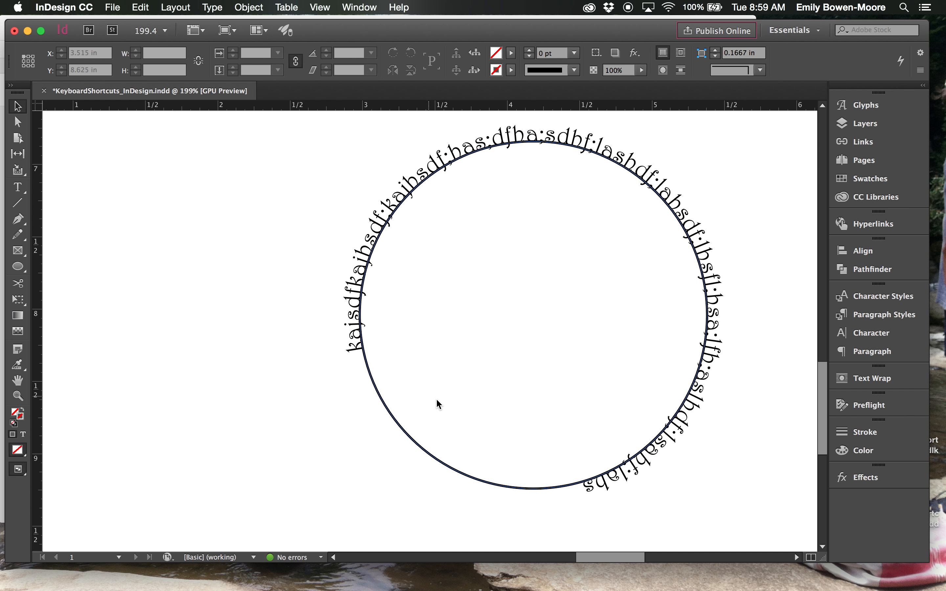
left_click(356, 359)
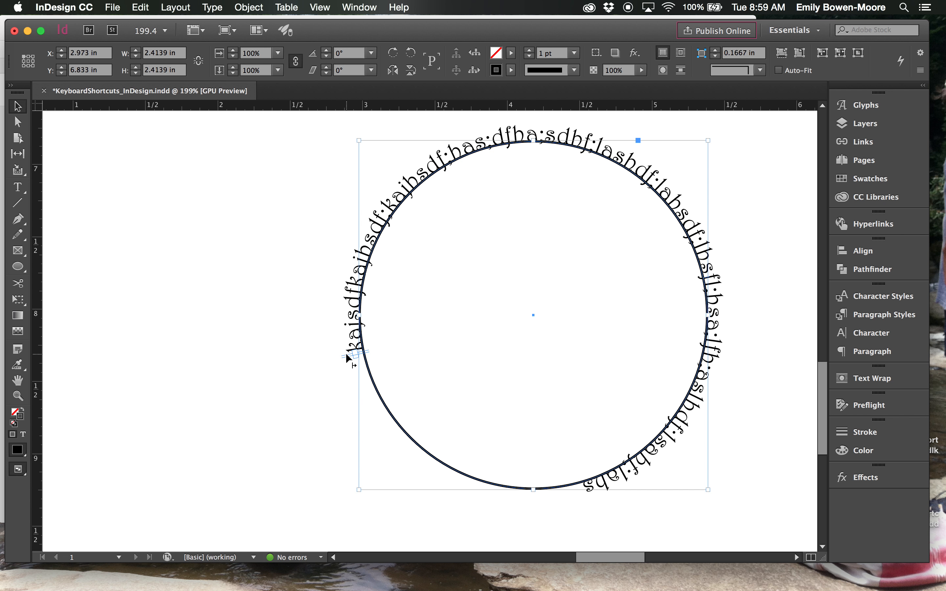
left_click_drag(346, 353, 371, 225)
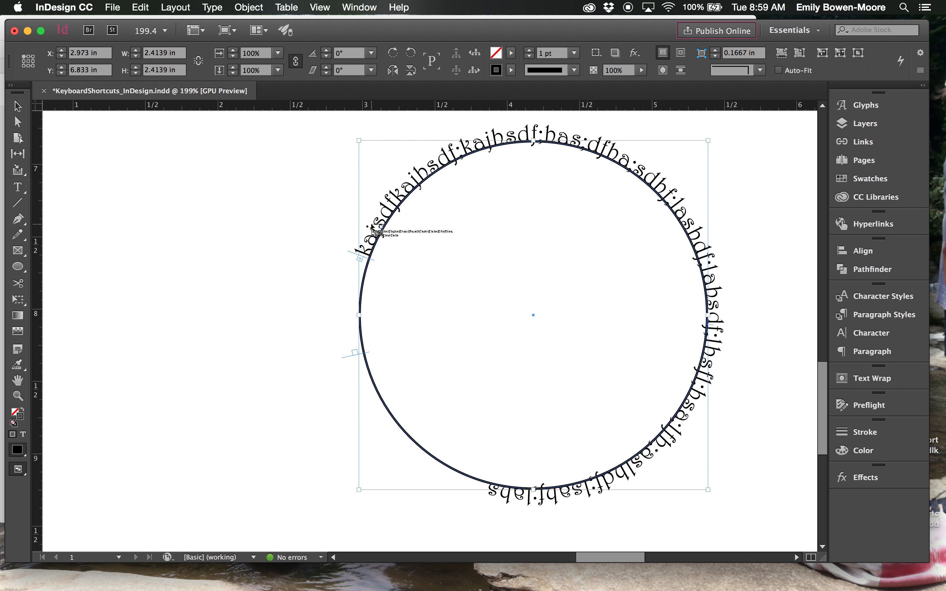
key("Escape")
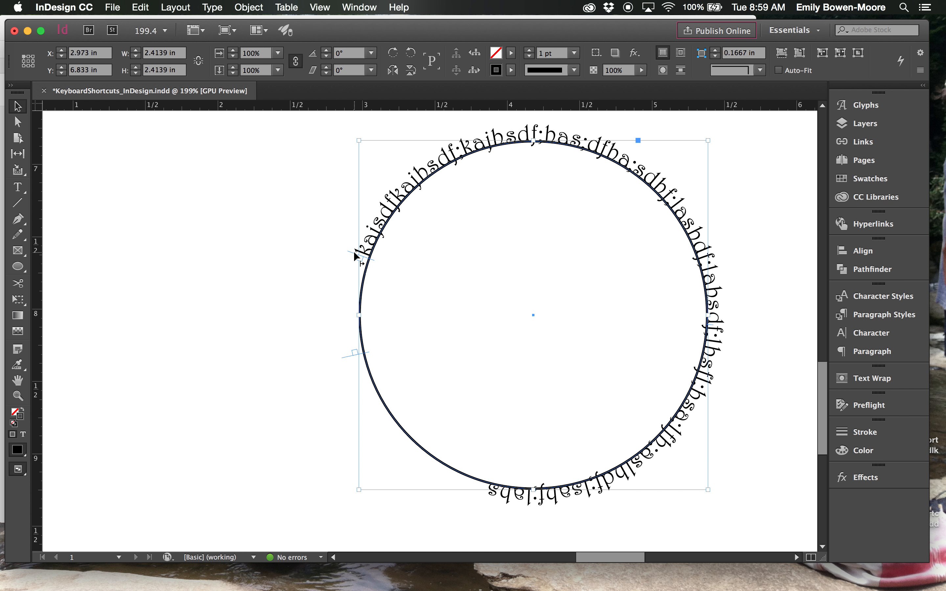
left_click_drag(355, 253, 479, 139)
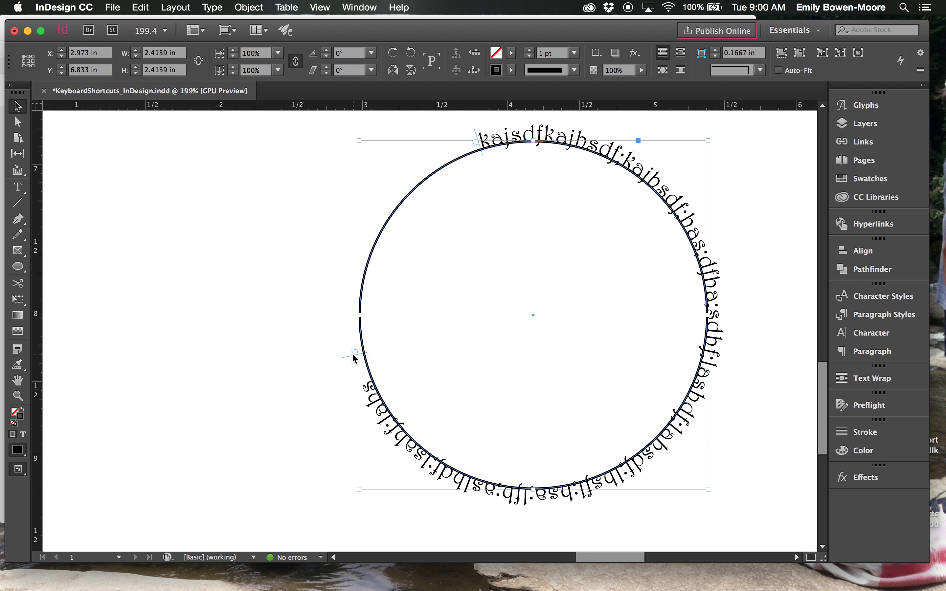
left_click_drag(477, 144, 626, 153)
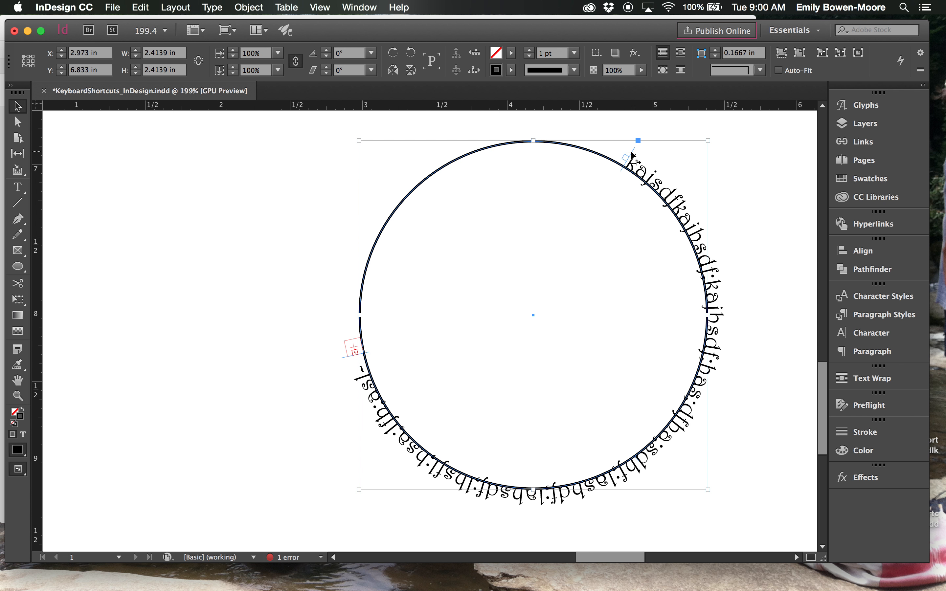
left_click_drag(633, 157, 681, 221)
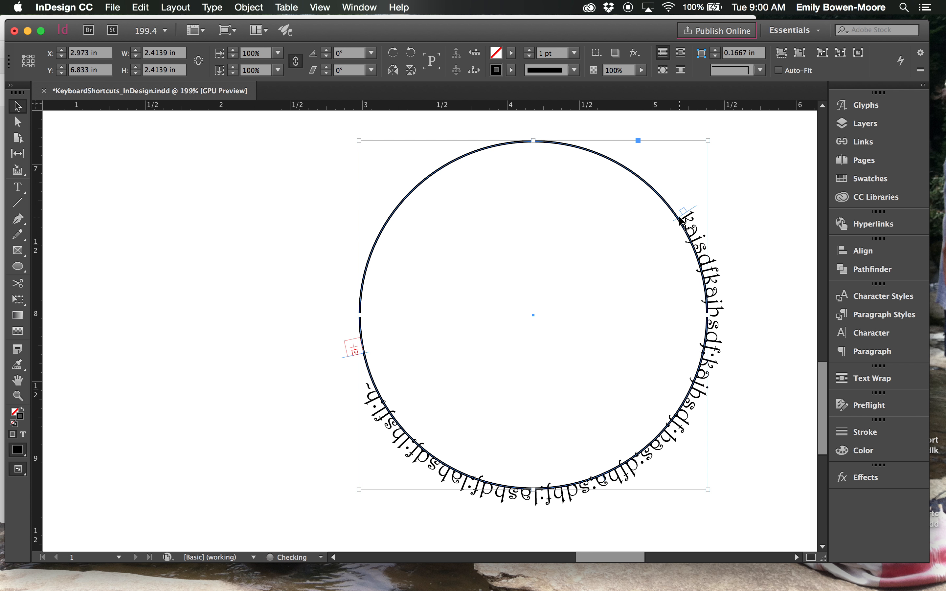
Step: Move the text's end bracket down to the circle's lower left and its start bracket to the upper left
left_click_drag(359, 355, 380, 399)
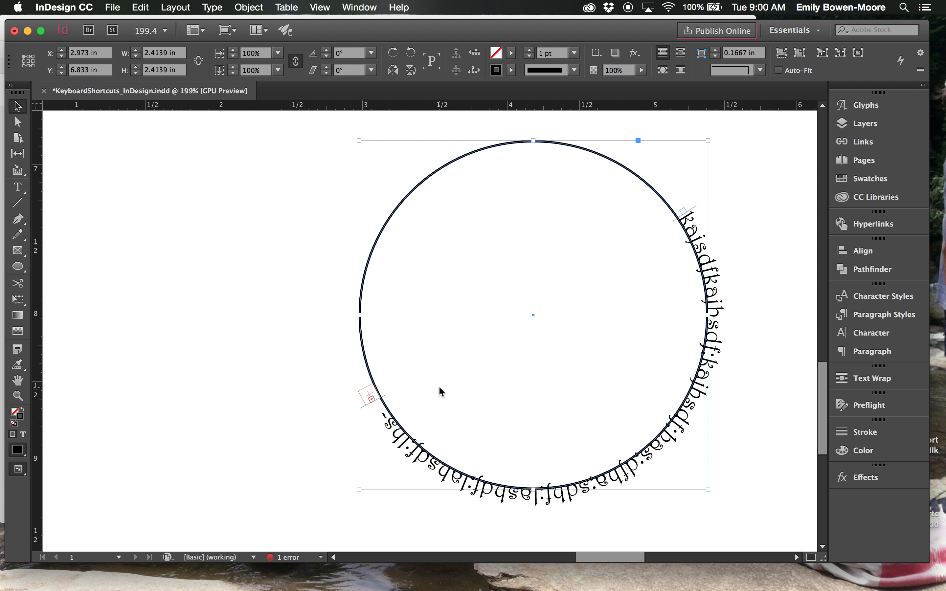
left_click_drag(694, 213, 392, 252)
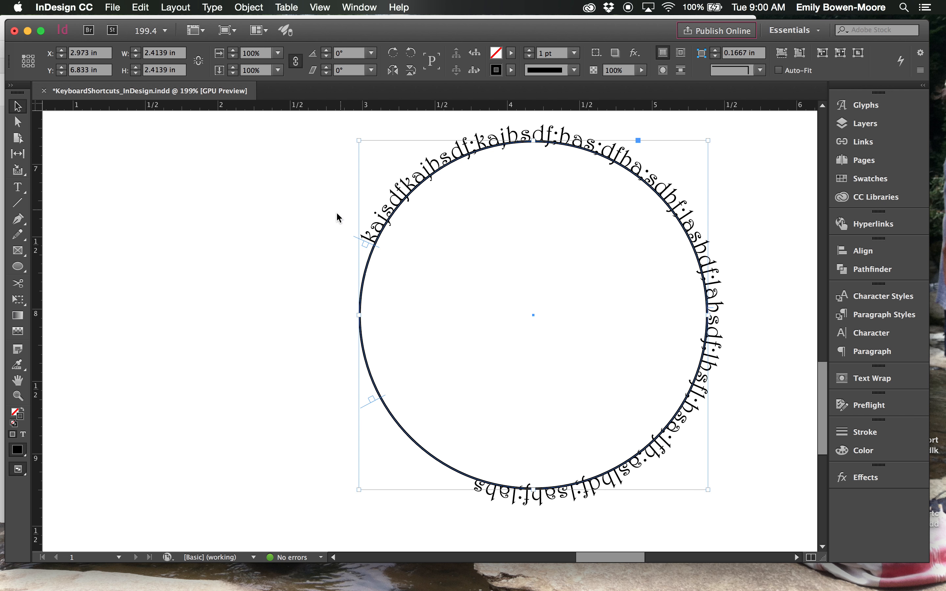
Step: With Direct Selection, pull the circle's left anchor point outward to about X 2.42 in, Y 8.125 in, and shorten its upper direction handle
left_click(18, 122)
left_click(231, 202)
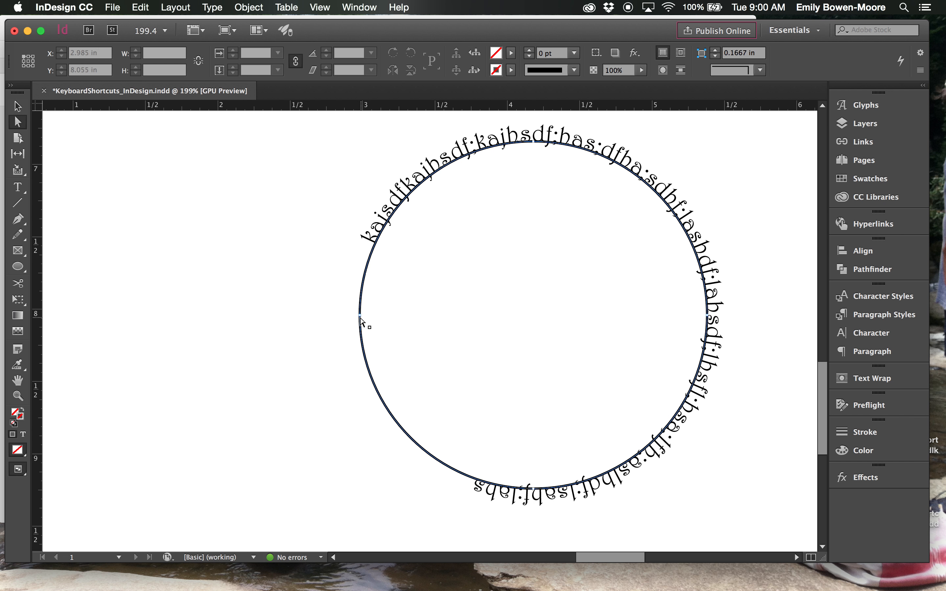
left_click_drag(360, 318, 278, 327)
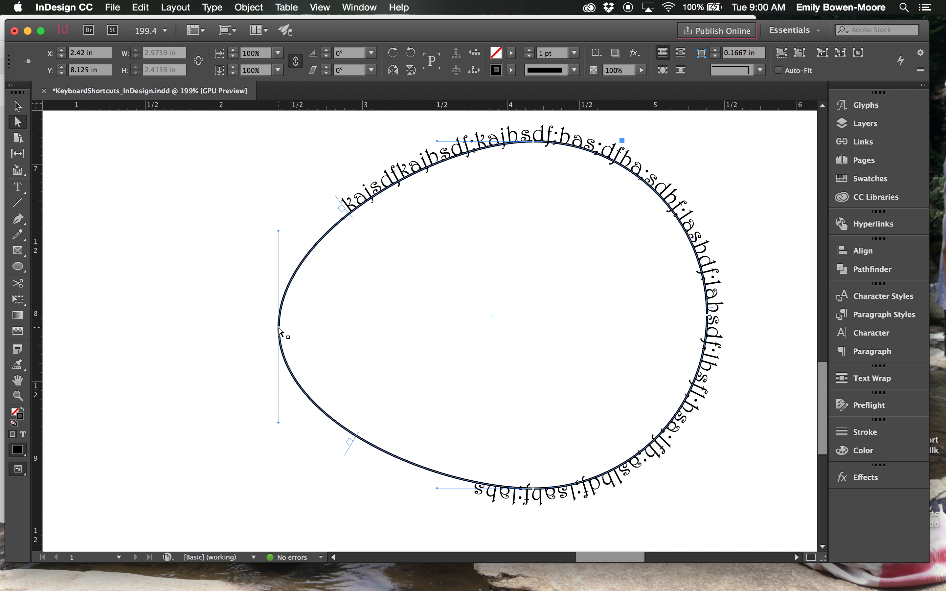
mouse_move(279, 233)
left_mouse_down()
mouse_move(231, 247)
mouse_move(218, 273)
mouse_move(222, 253)
mouse_move(283, 236)
mouse_move(281, 312)
mouse_move(262, 169)
mouse_move(273, 315)
mouse_move(274, 249)
mouse_move(207, 275)
mouse_move(209, 257)
mouse_move(270, 231)
mouse_move(315, 253)
mouse_move(321, 270)
mouse_move(308, 259)
mouse_move(251, 249)
mouse_move(210, 283)
mouse_move(227, 256)
mouse_move(265, 244)
left_mouse_up()
left_click_drag(269, 243, 277, 249)
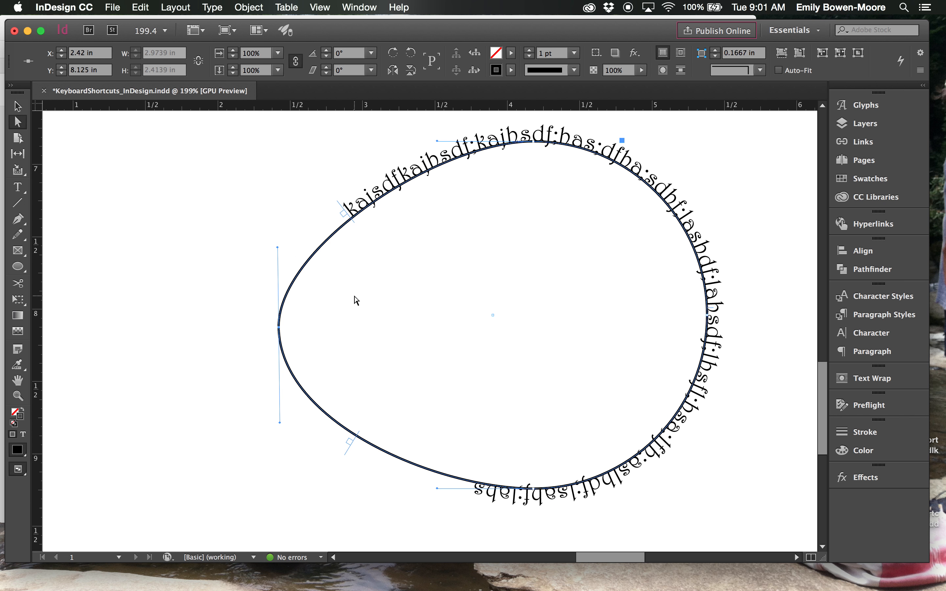
left_click(194, 182)
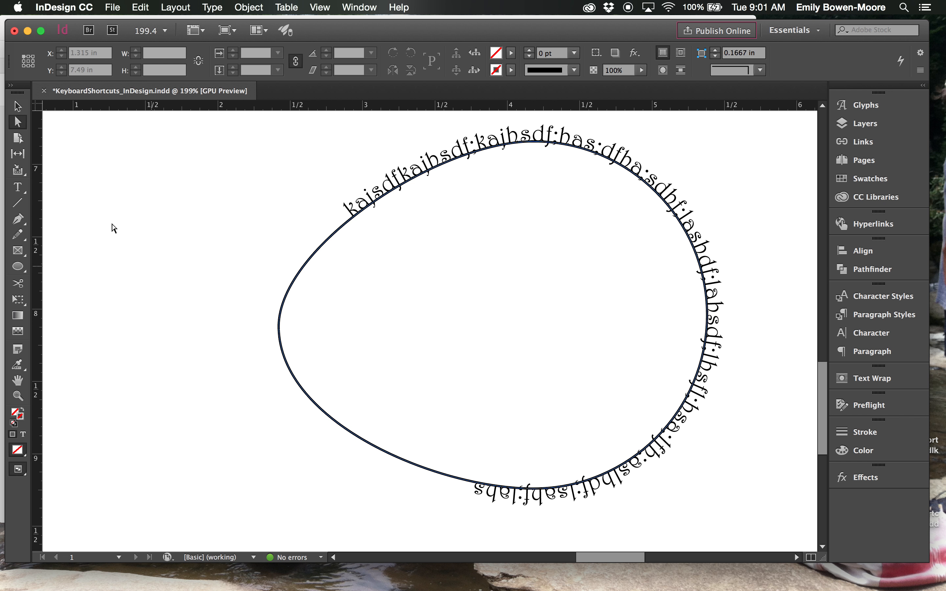
Step: Switch to the regular Type tool
left_click(20, 189)
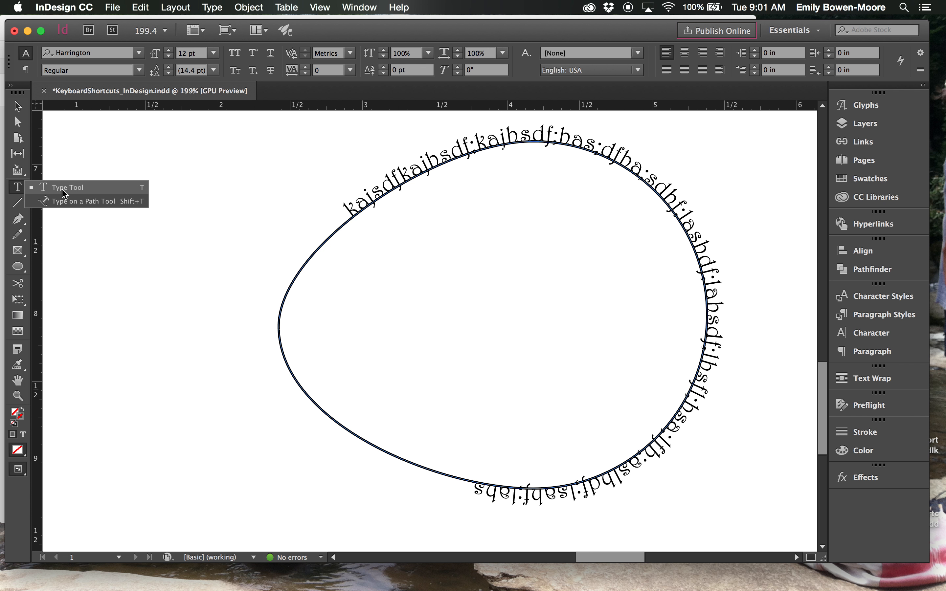
left_click_drag(141, 298, 141, 298)
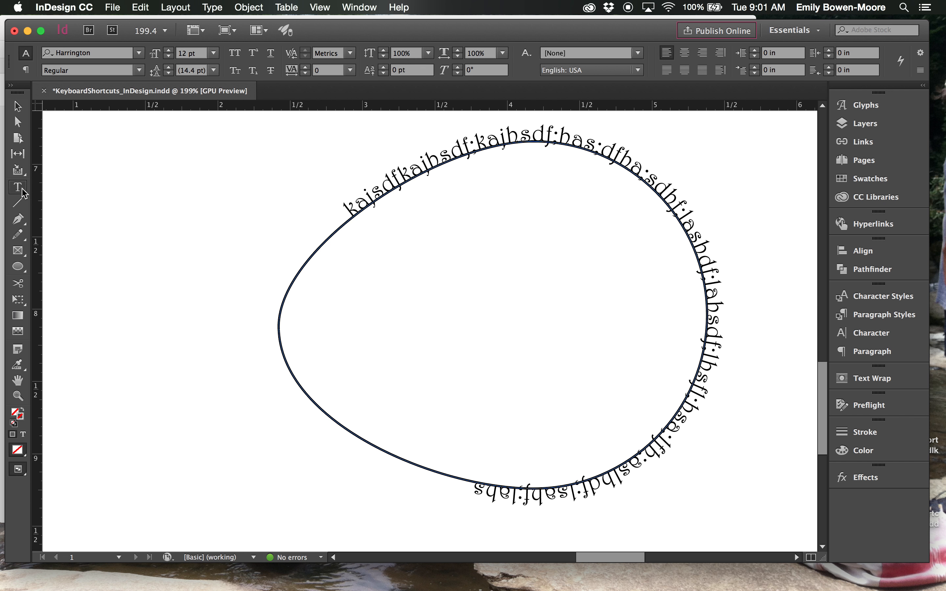